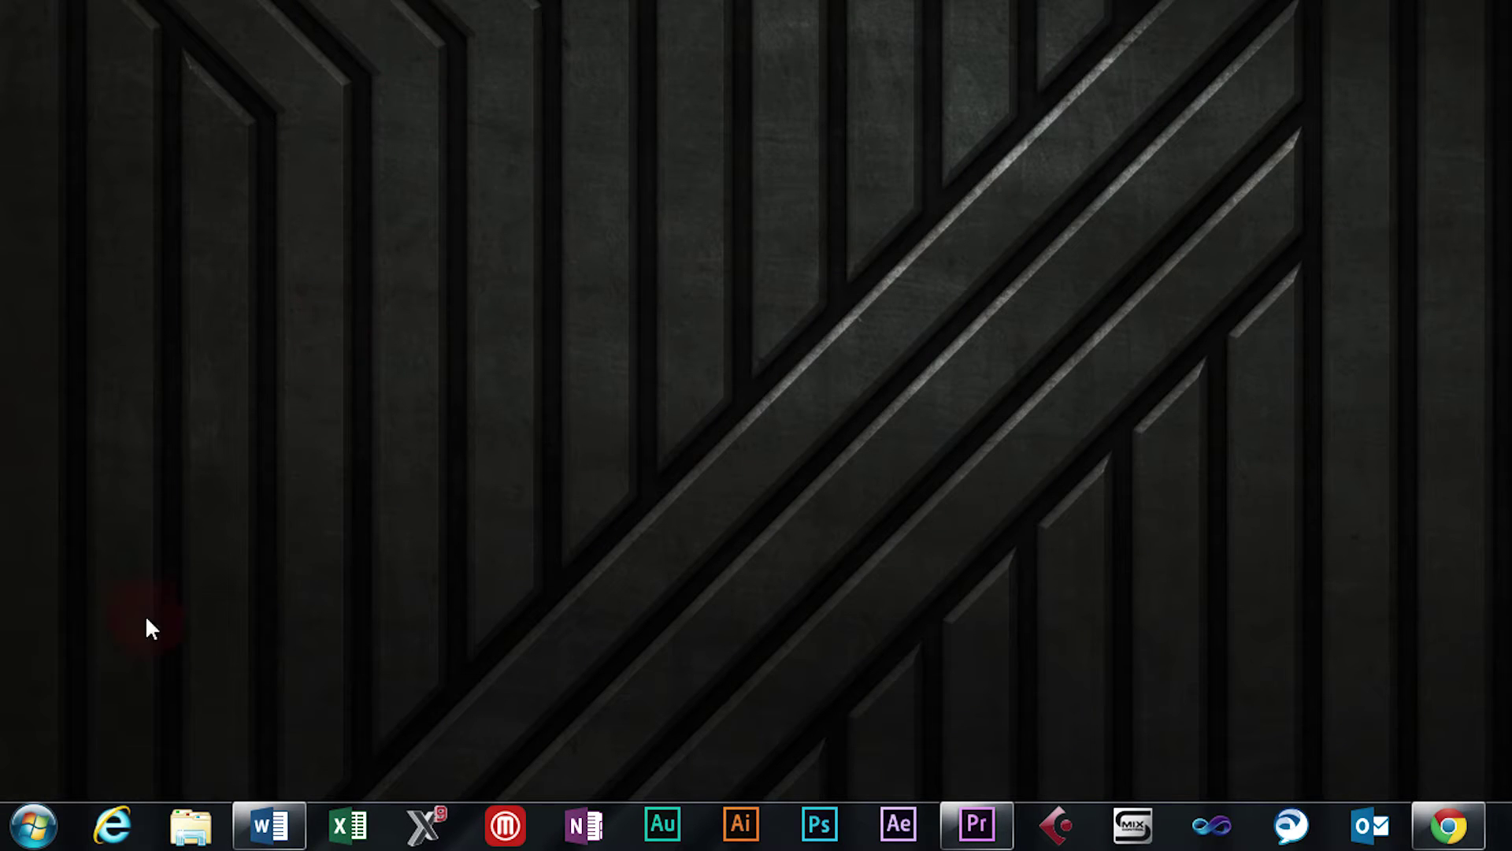
Use Computer > Manage to open the Administrators group under Local Users and Groups > Groups
click(33, 825)
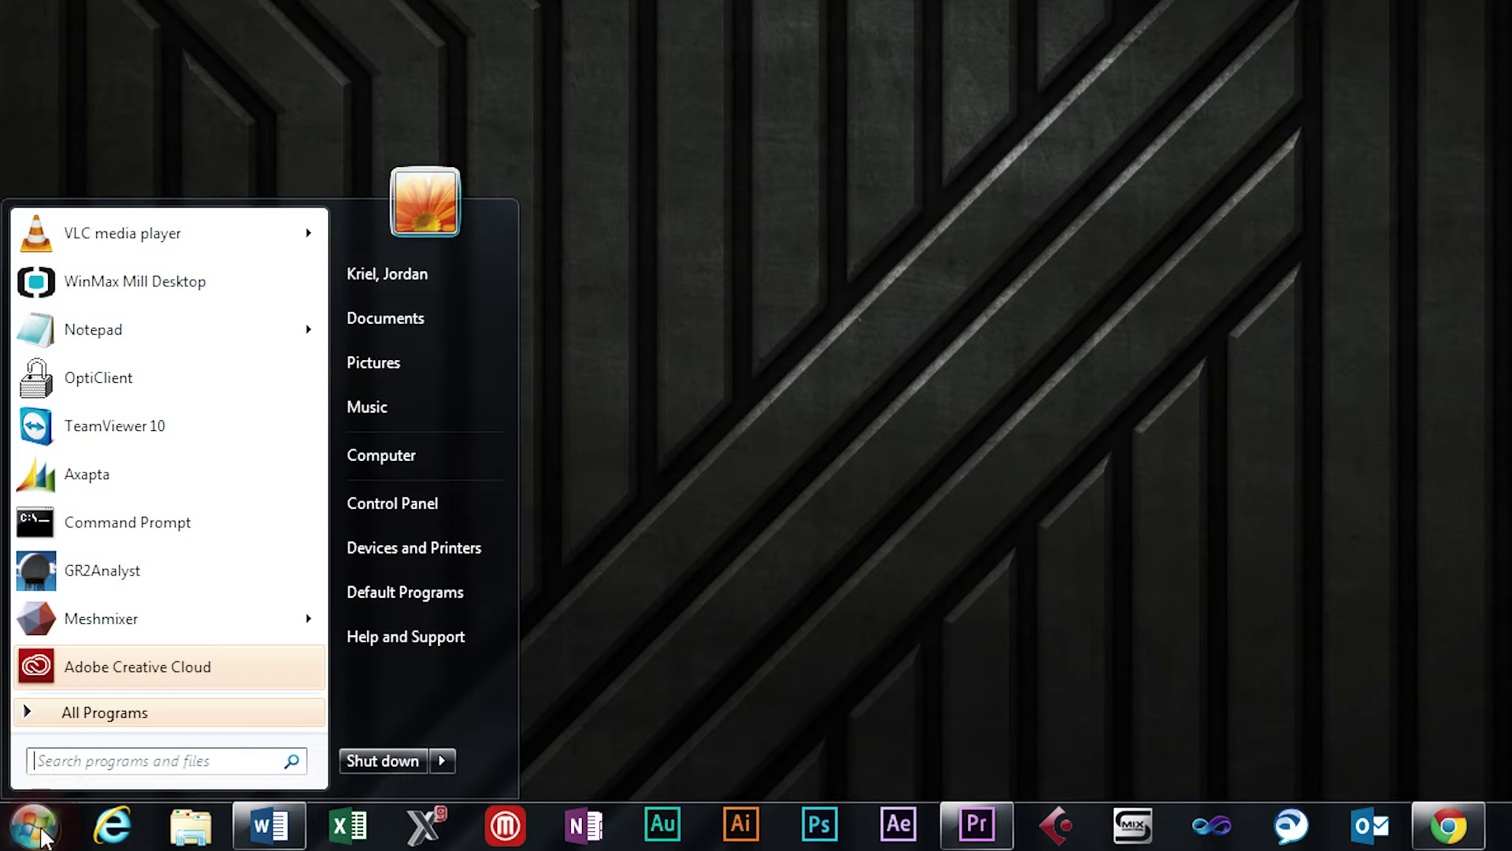
right_click(400, 459)
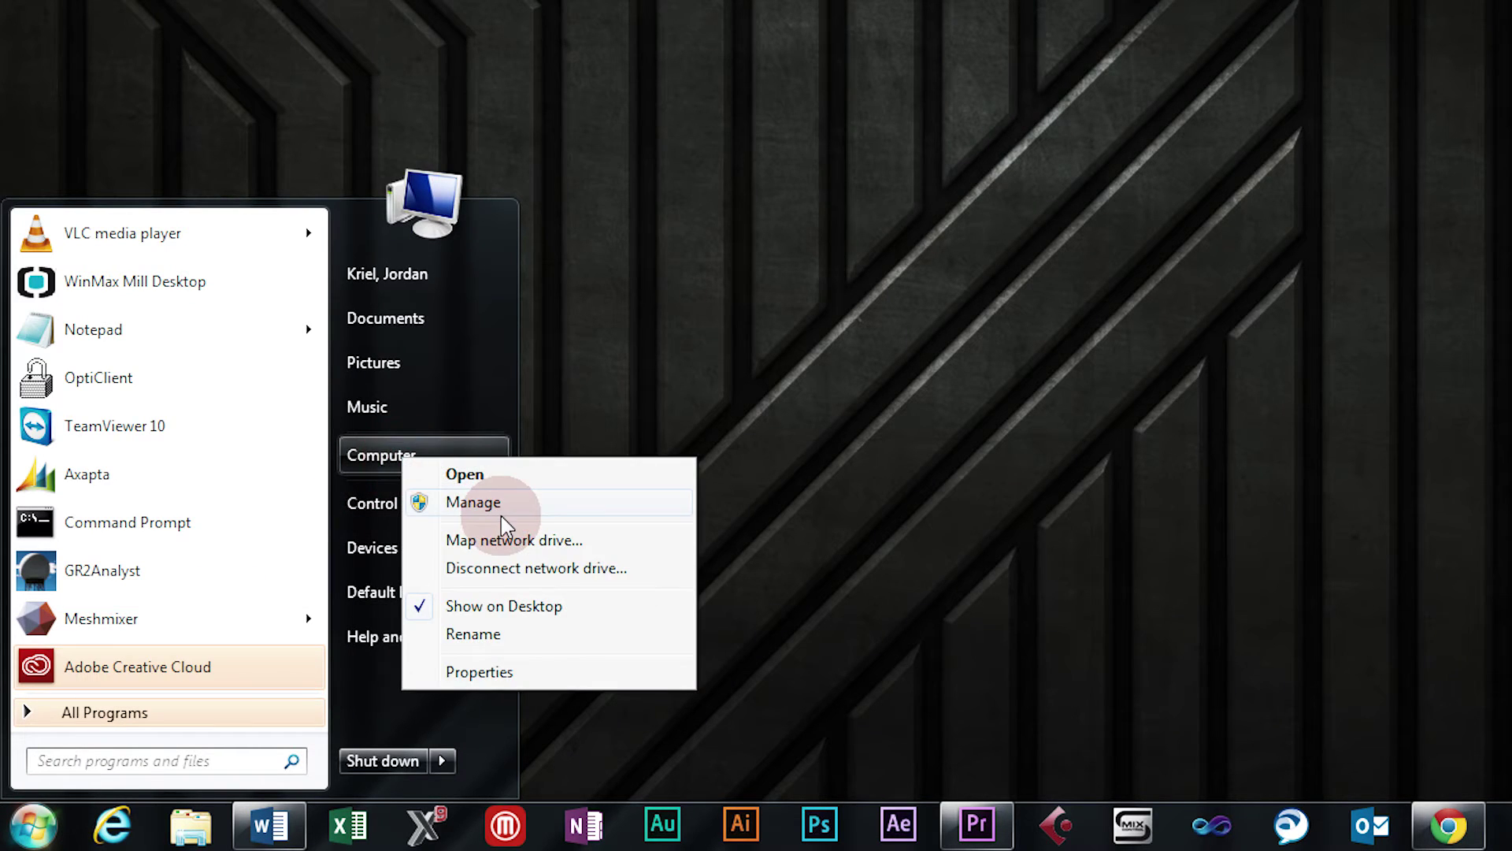
click(473, 502)
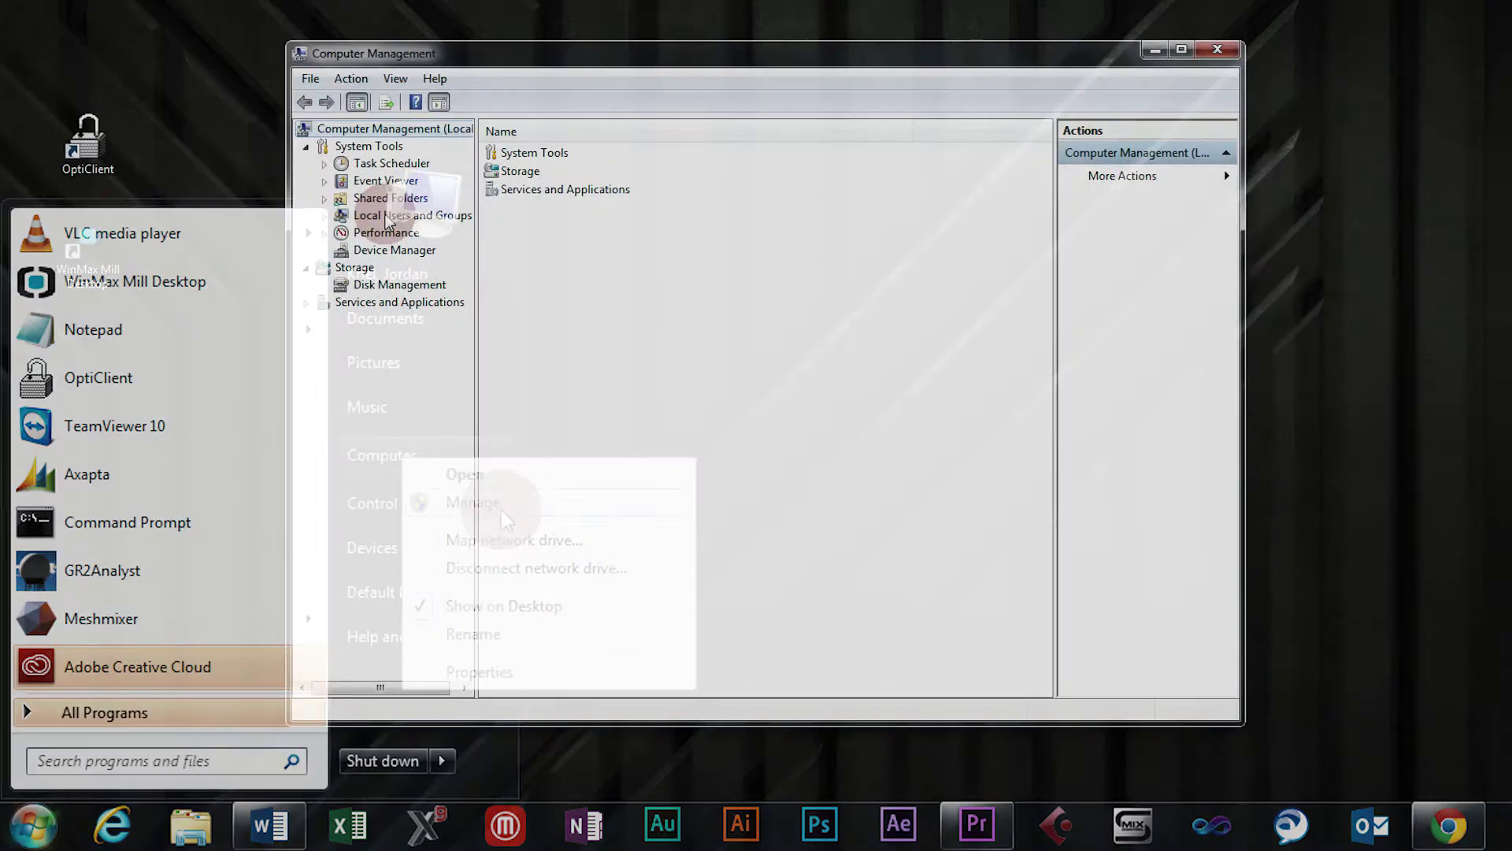
click(364, 203)
click(367, 237)
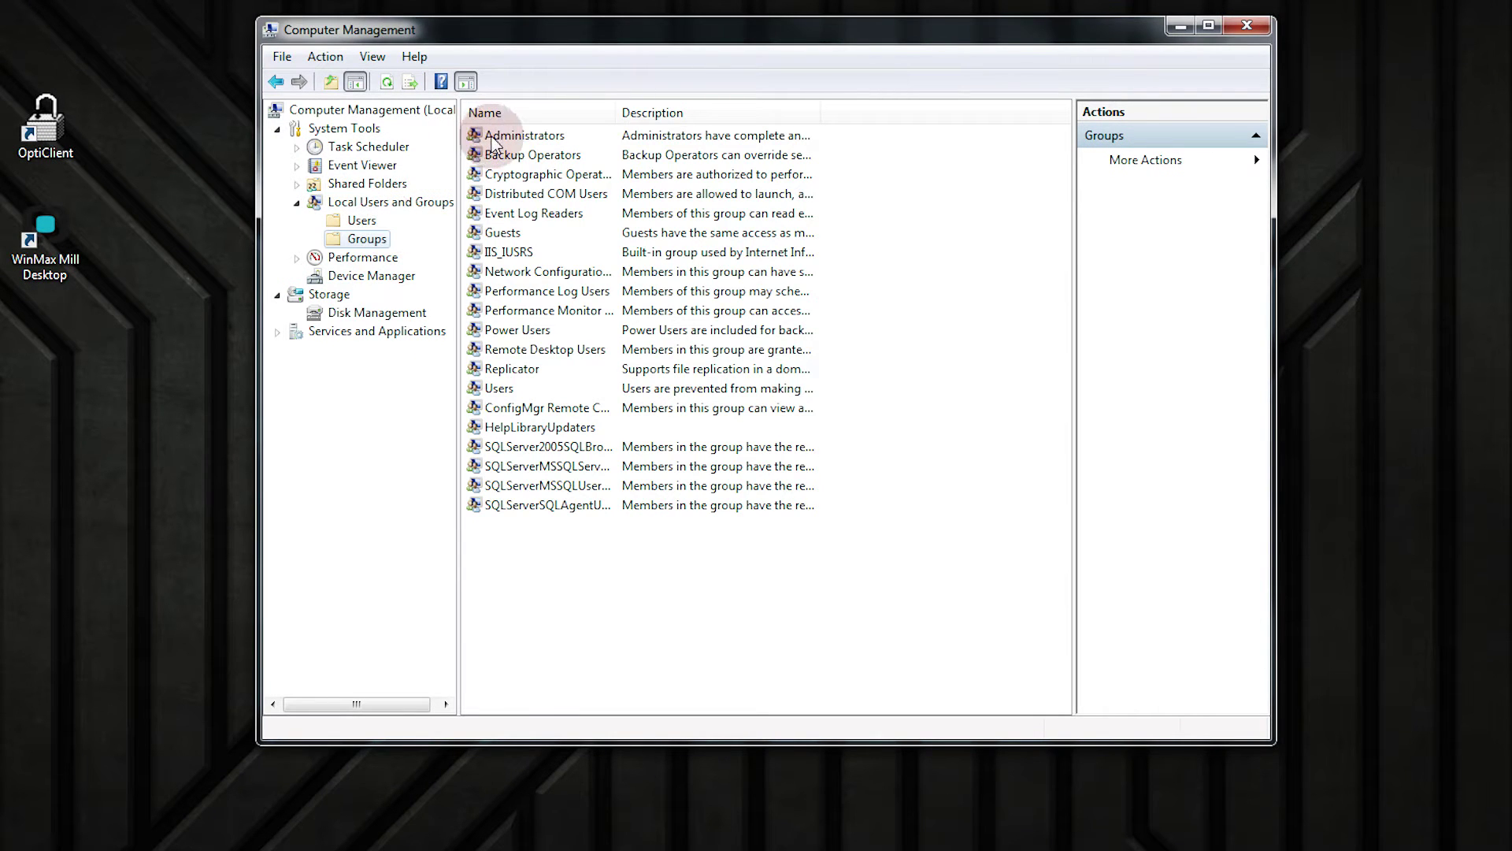
double_click(493, 138)
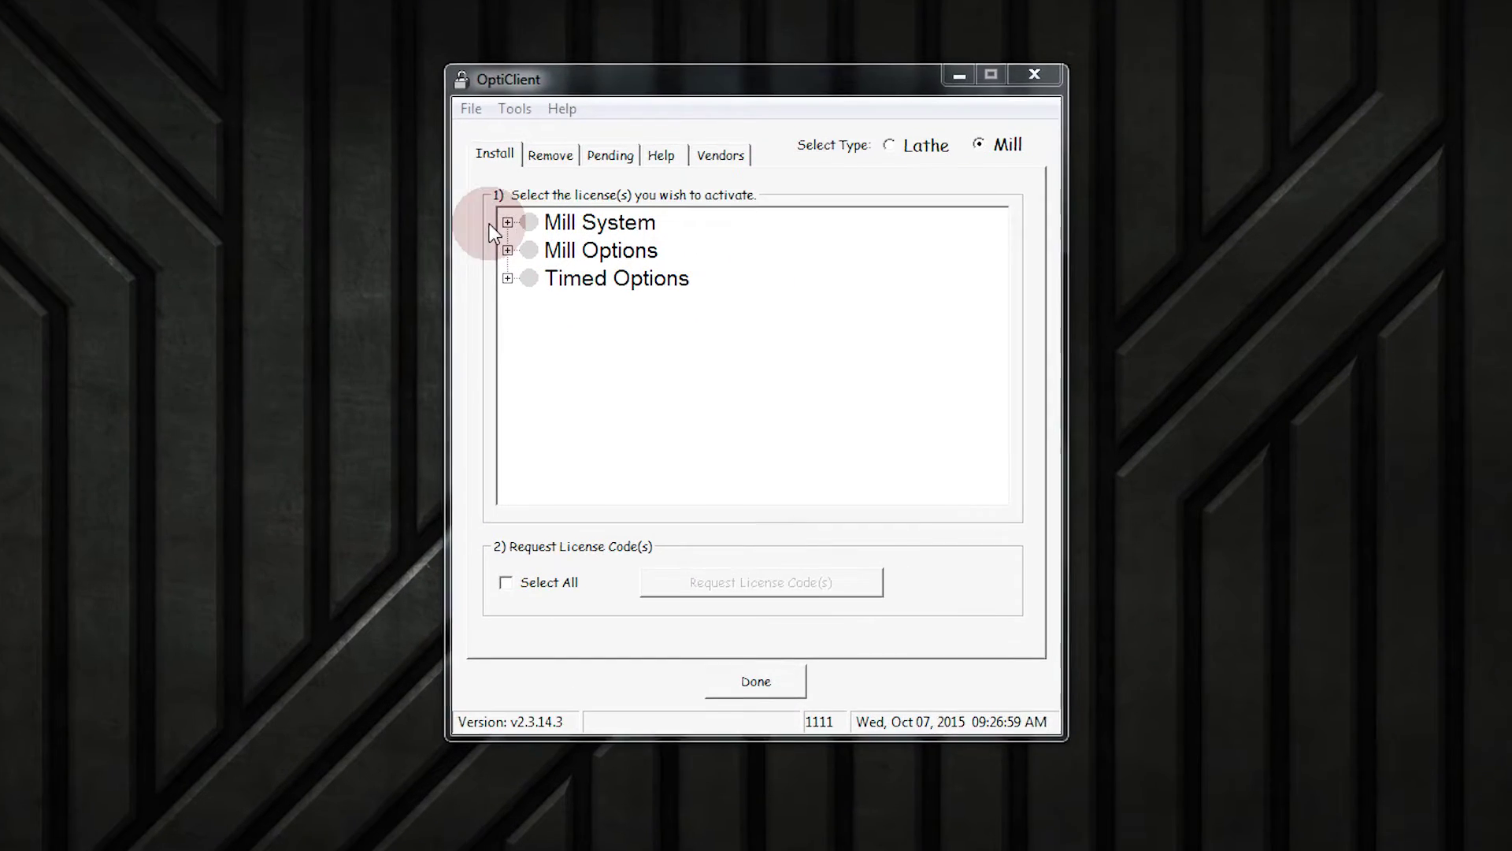
Enter Tools > Admin with the administrator password and apply Reset OptiClient
click(548, 254)
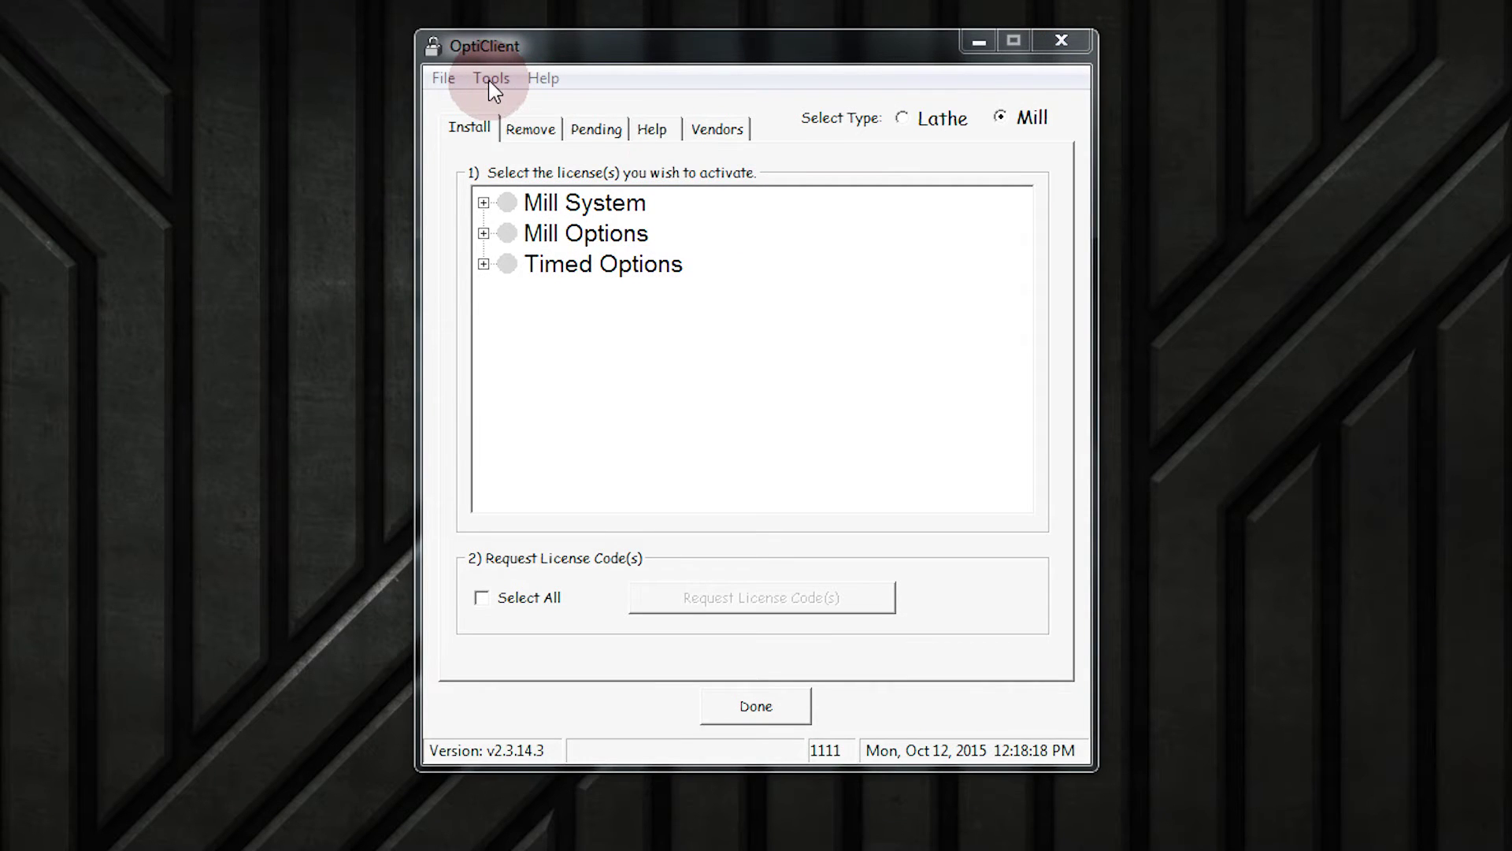
click(490, 79)
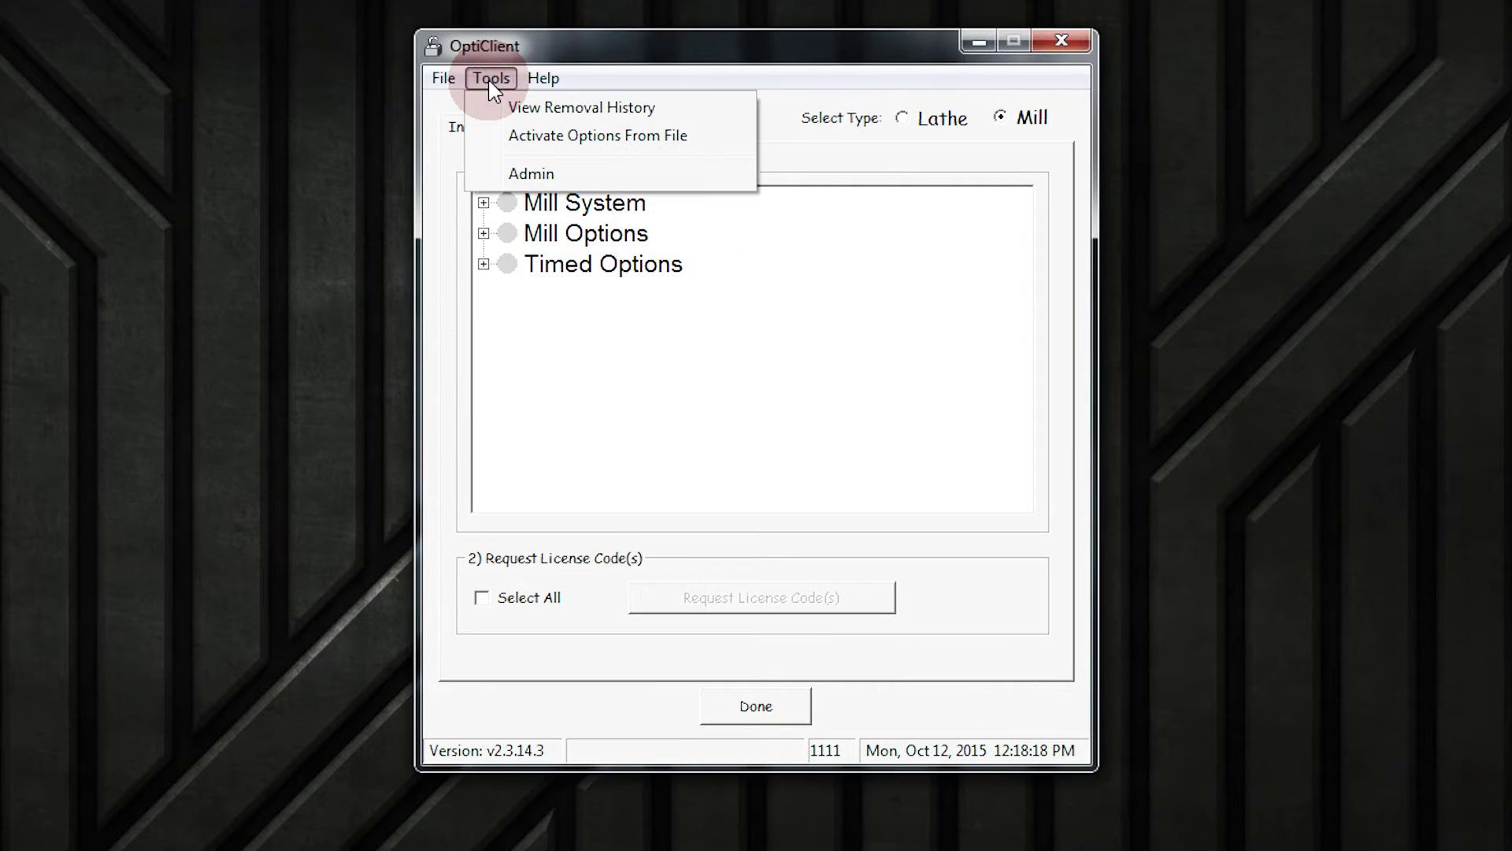
click(520, 173)
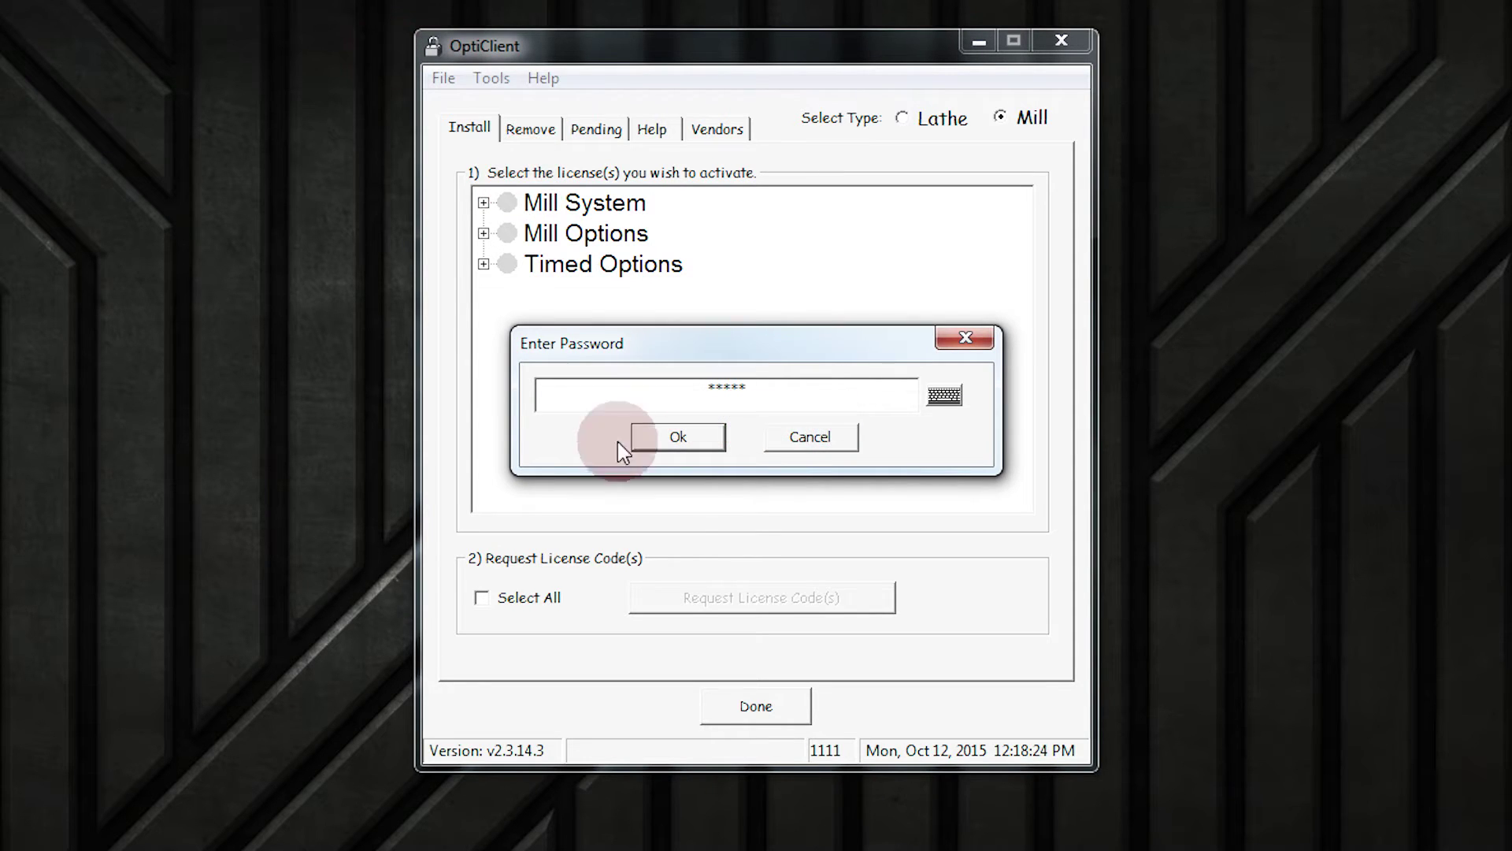
click(684, 441)
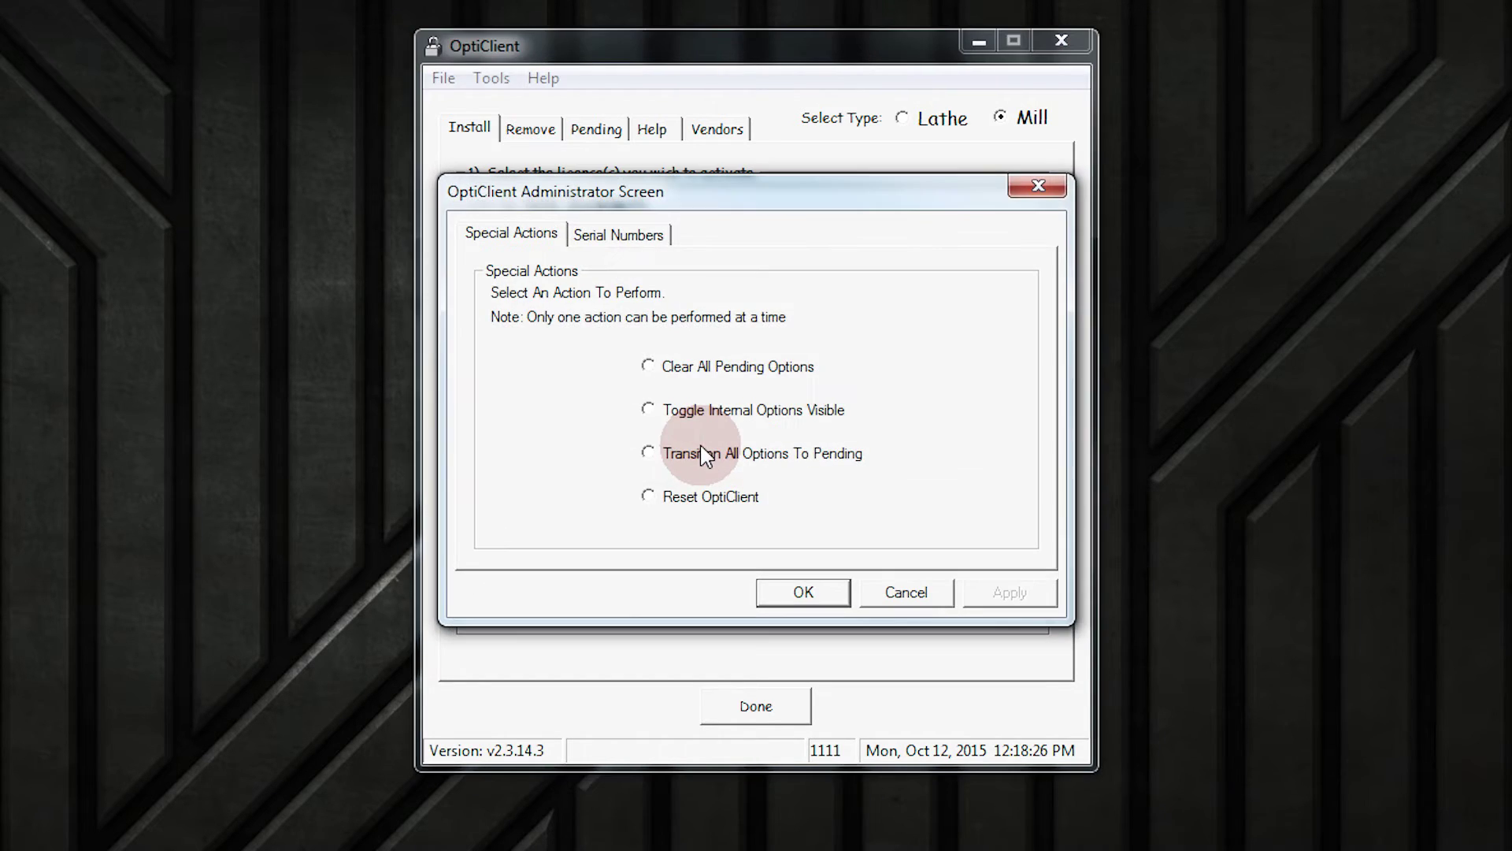
click(690, 510)
click(1016, 597)
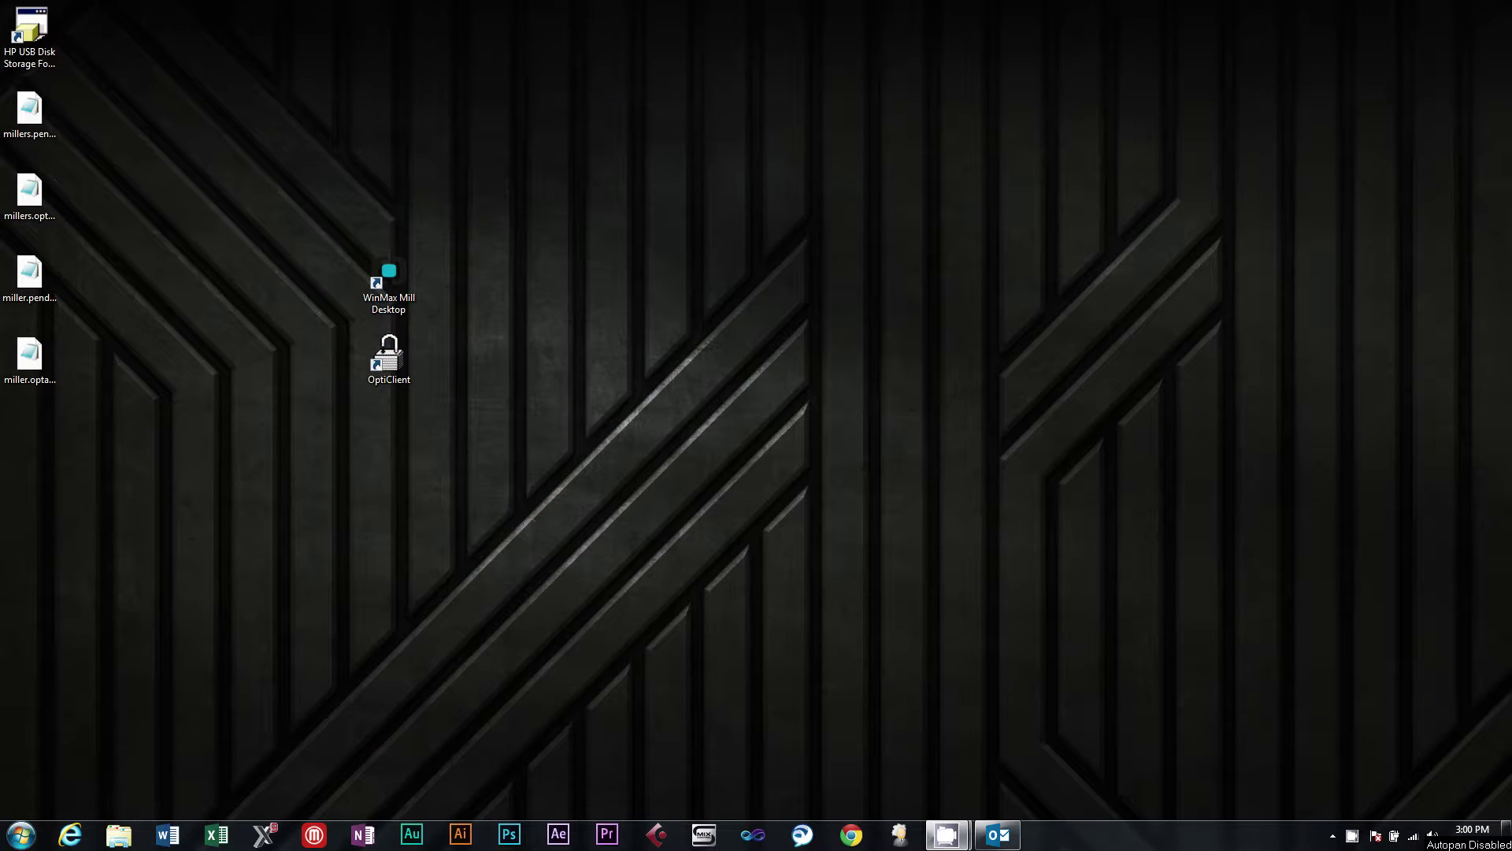
Relaunch OptiClient from its desktop icon, which shows the Message #003 invalid Machine ID error
double_click(382, 364)
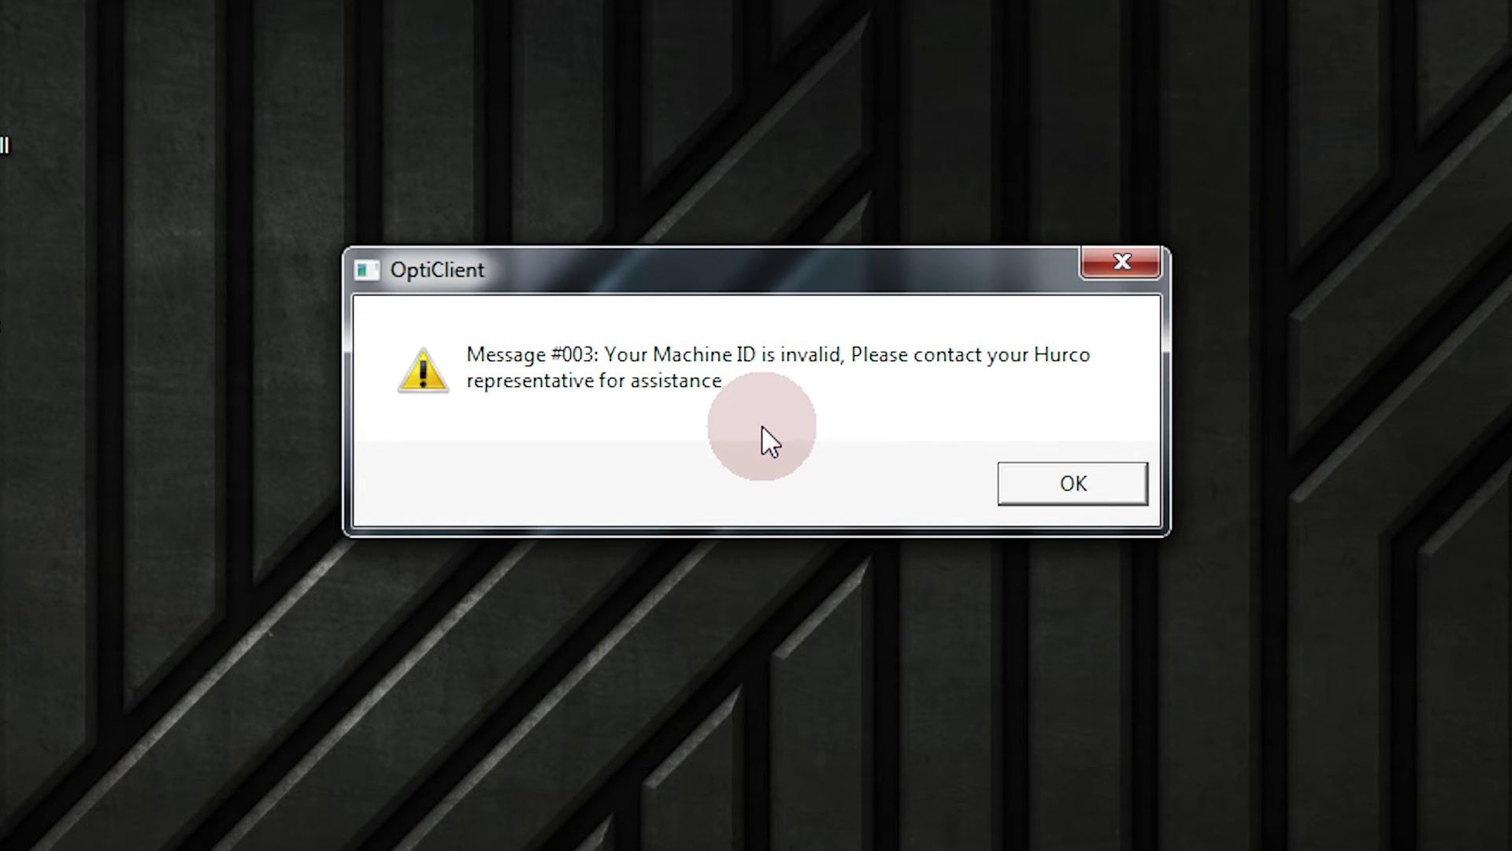
Start an administrator Command Prompt and change to C:\Program Files (x86)\Hurco\OptiClient
click(49, 831)
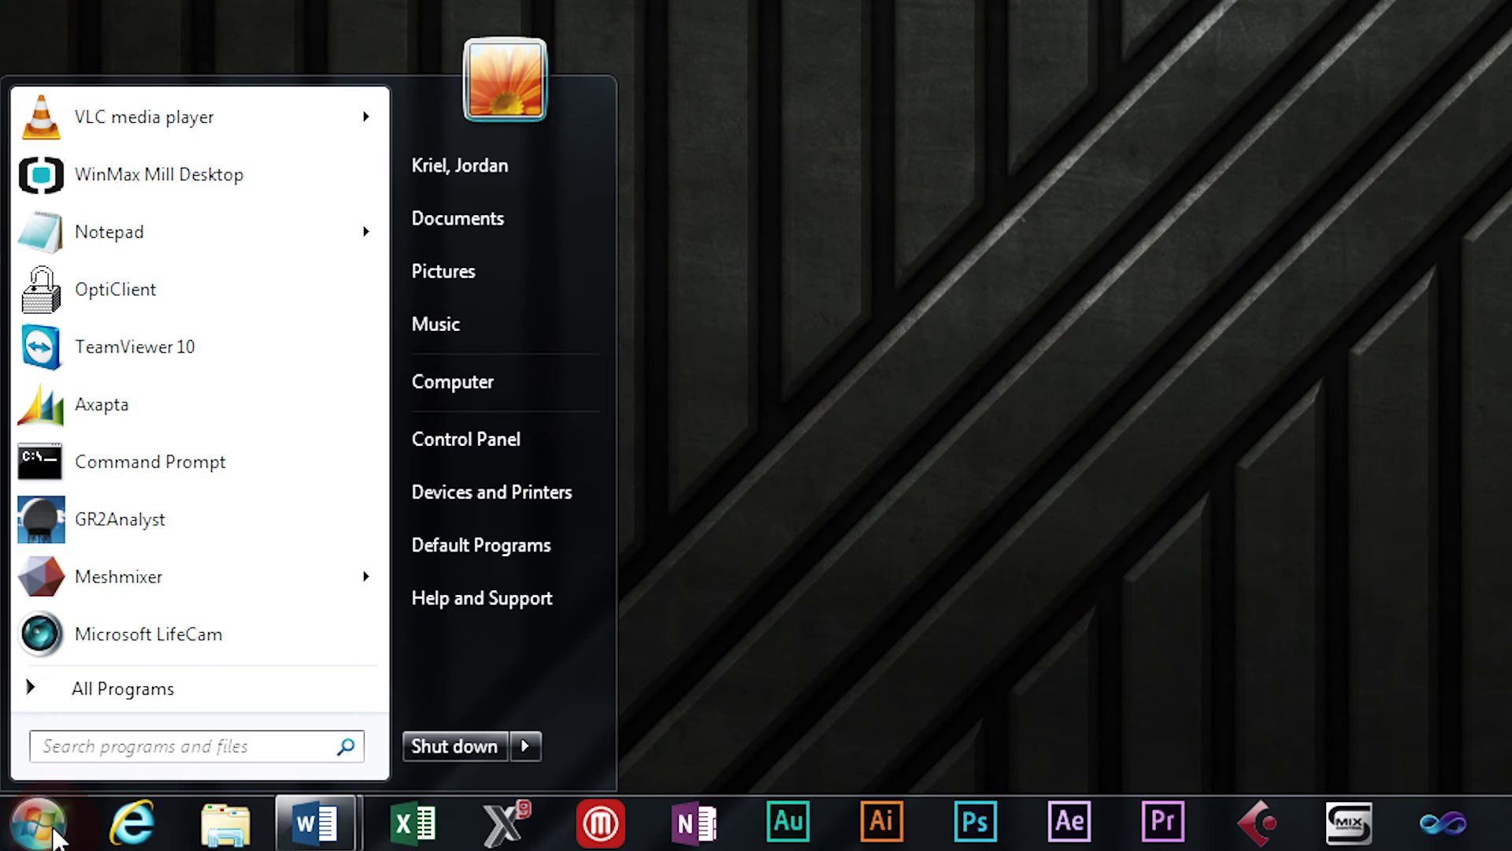
text(cmd)
key(Return)
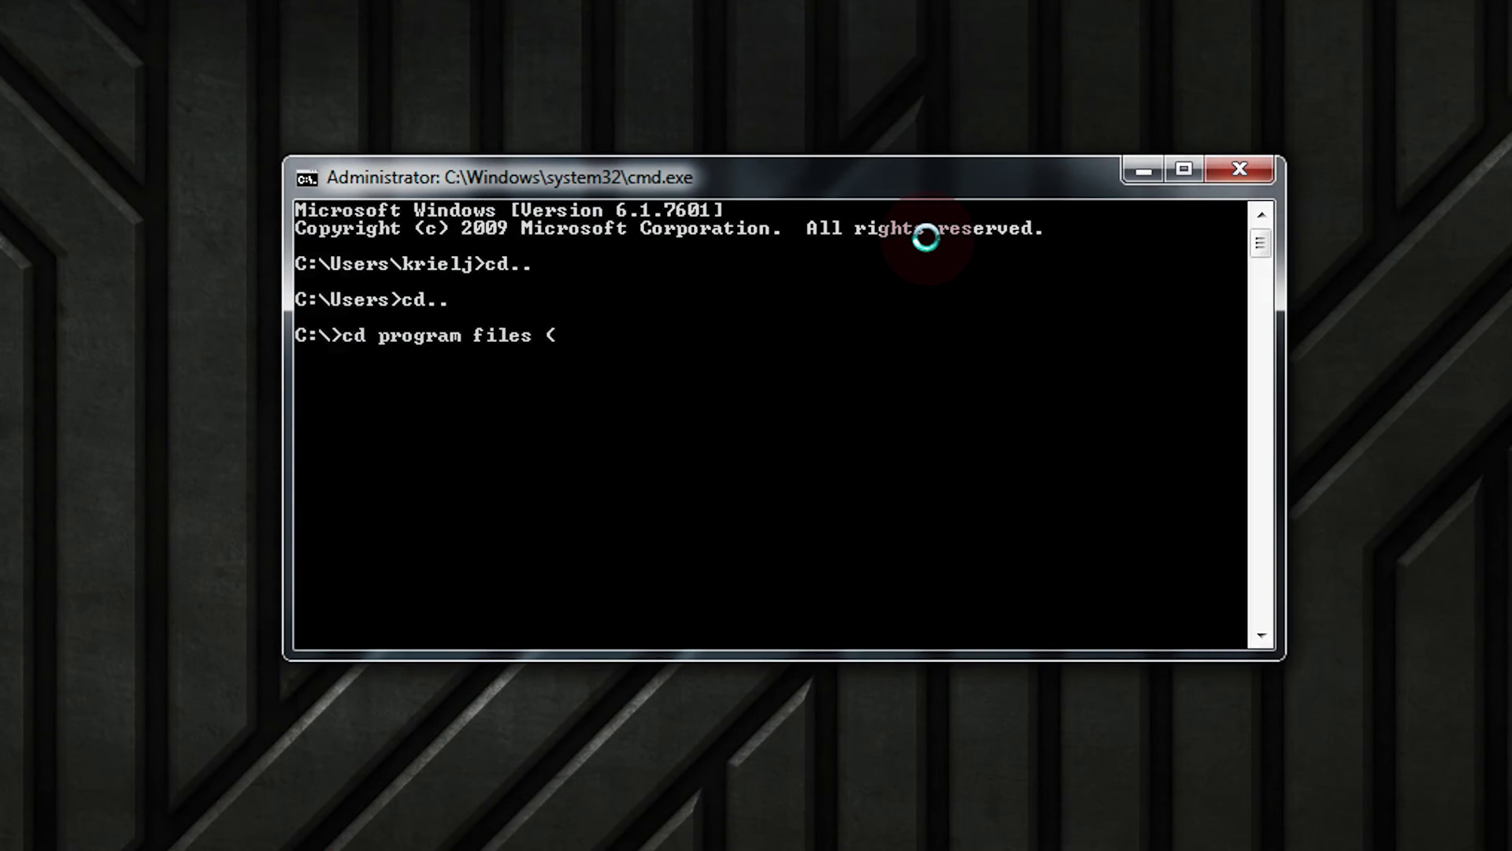
text(x86))
key(Return)
text(cd hurco)
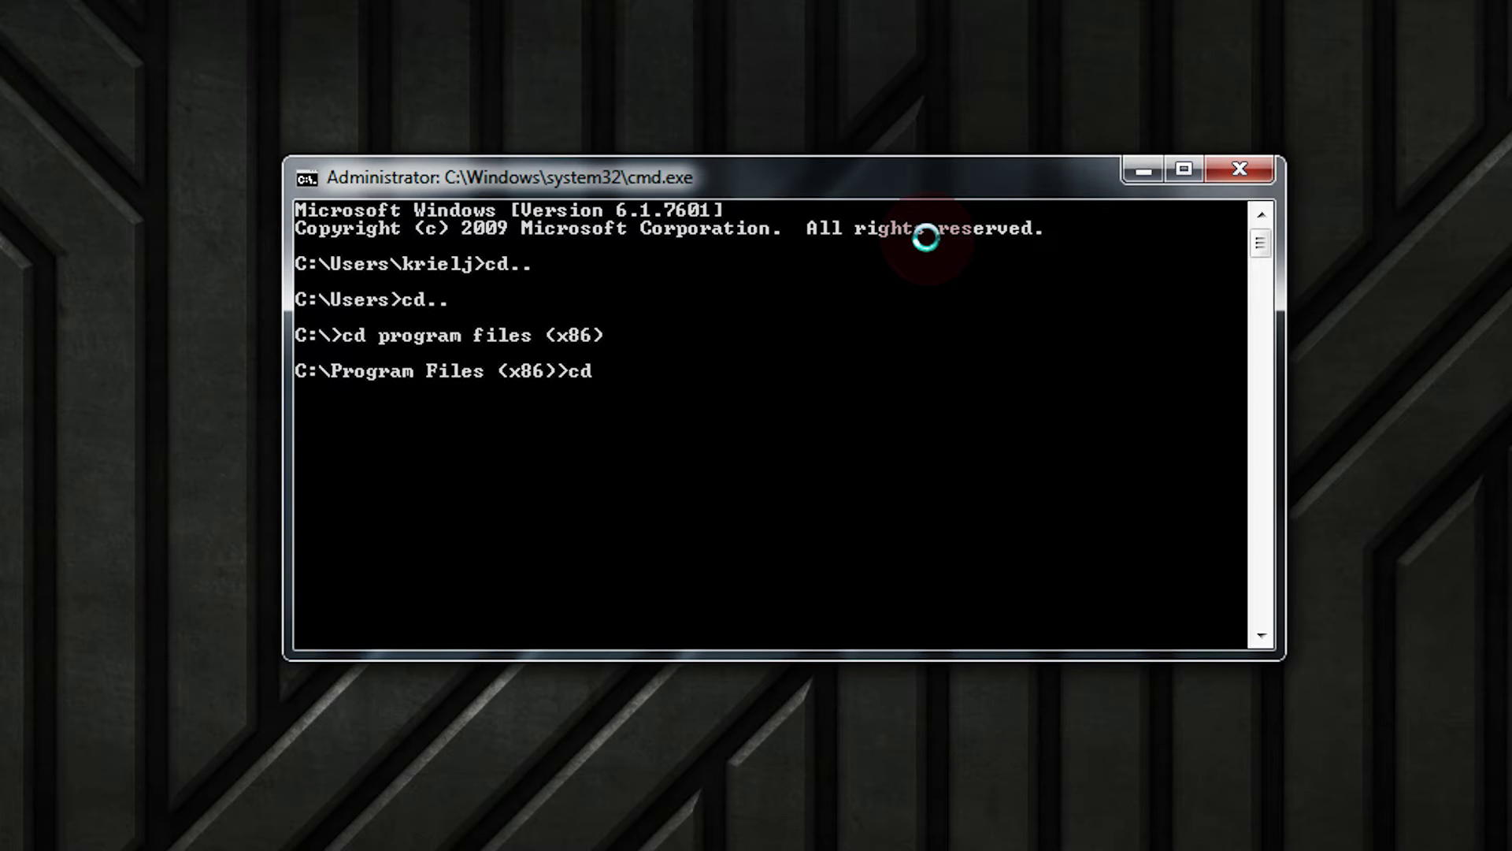
key(Return)
text(cd o)
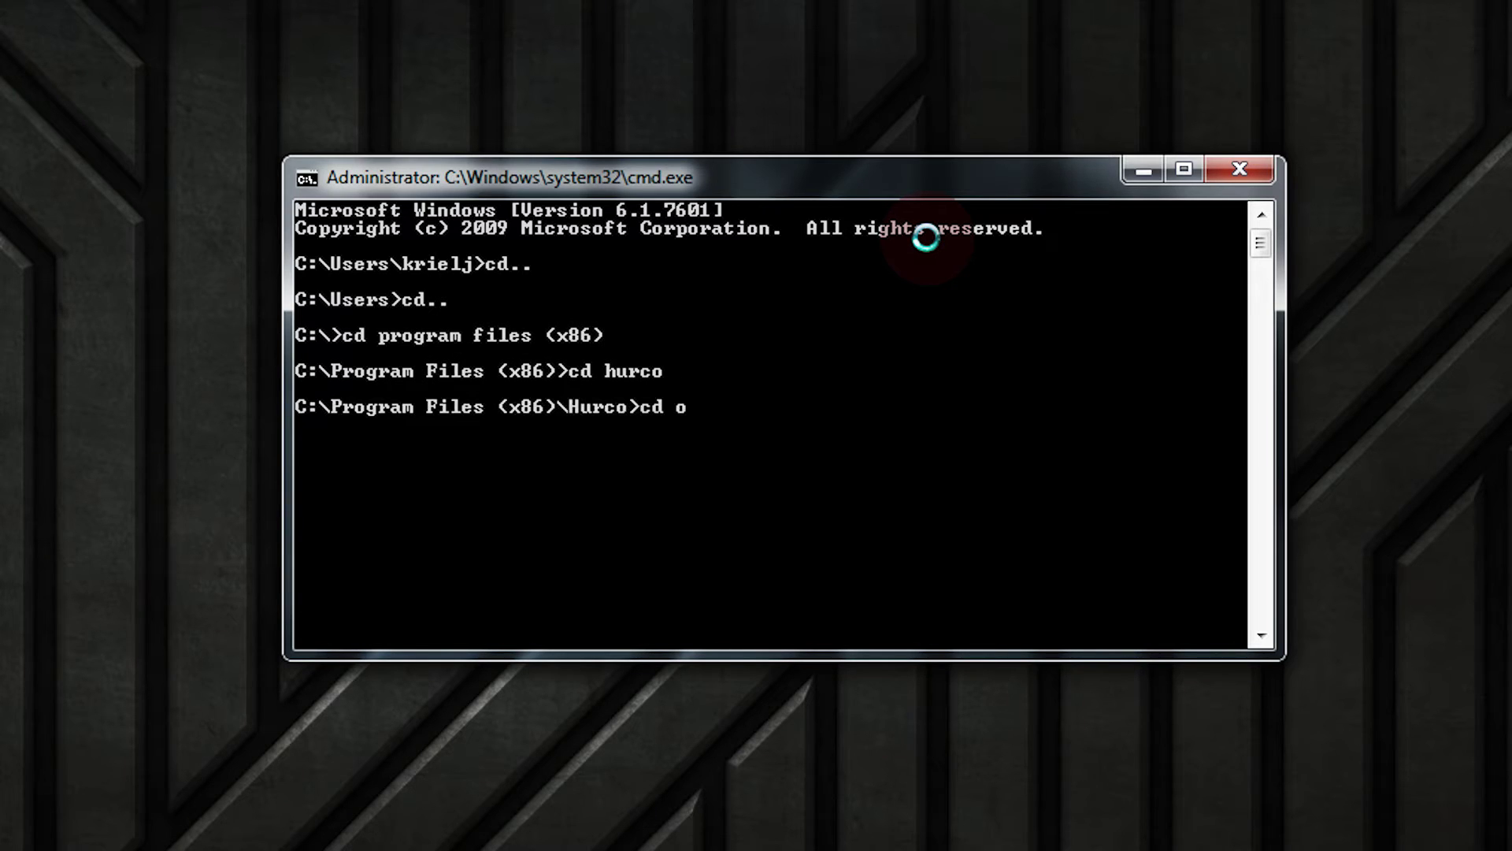
text(pticlient)
key(Return)
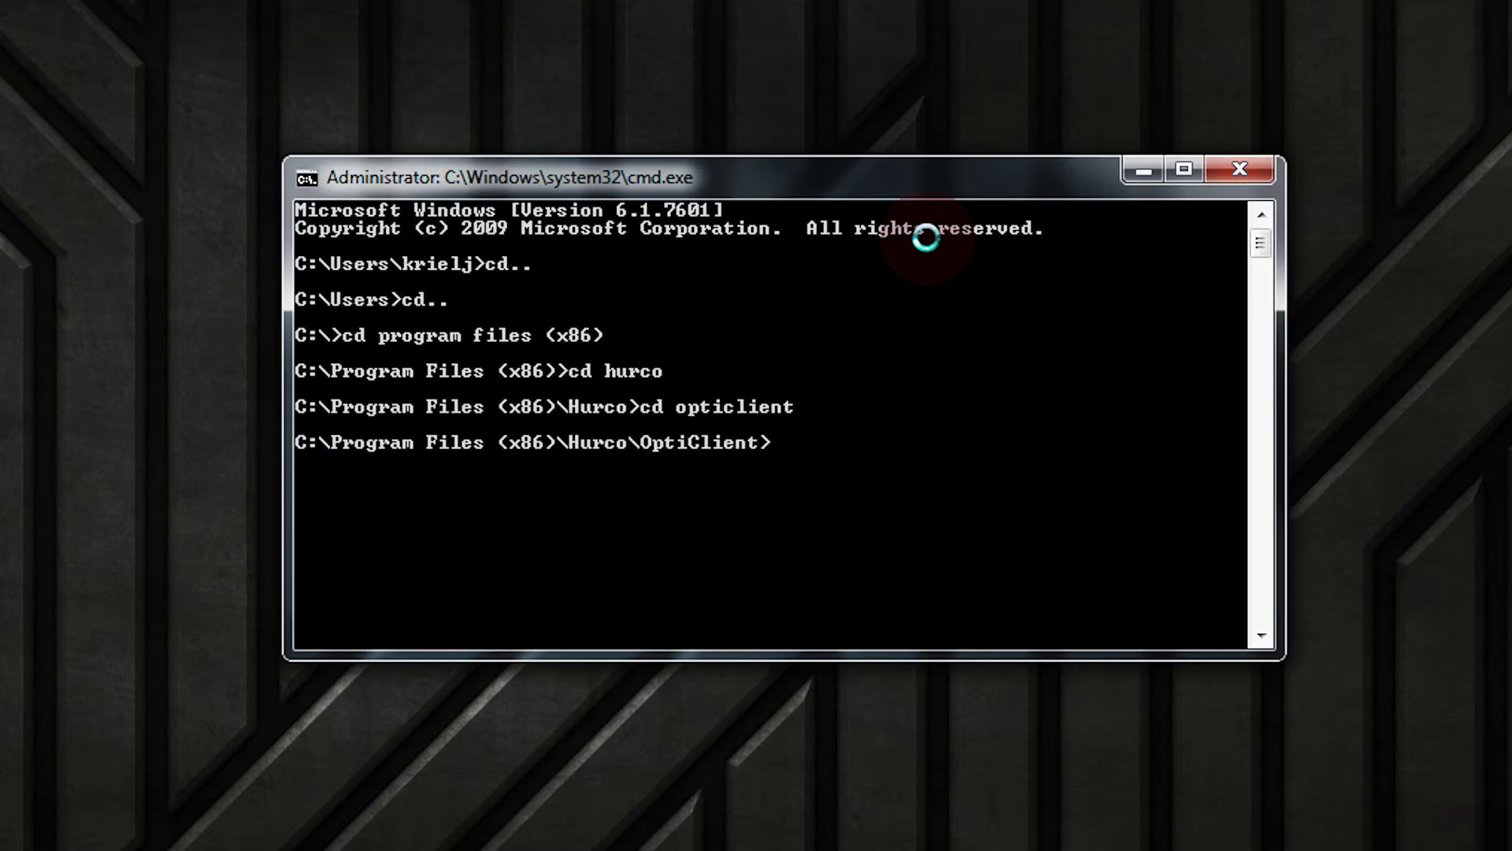
Run opticlient.exe /r and acknowledge the Success message
text(opticlient)
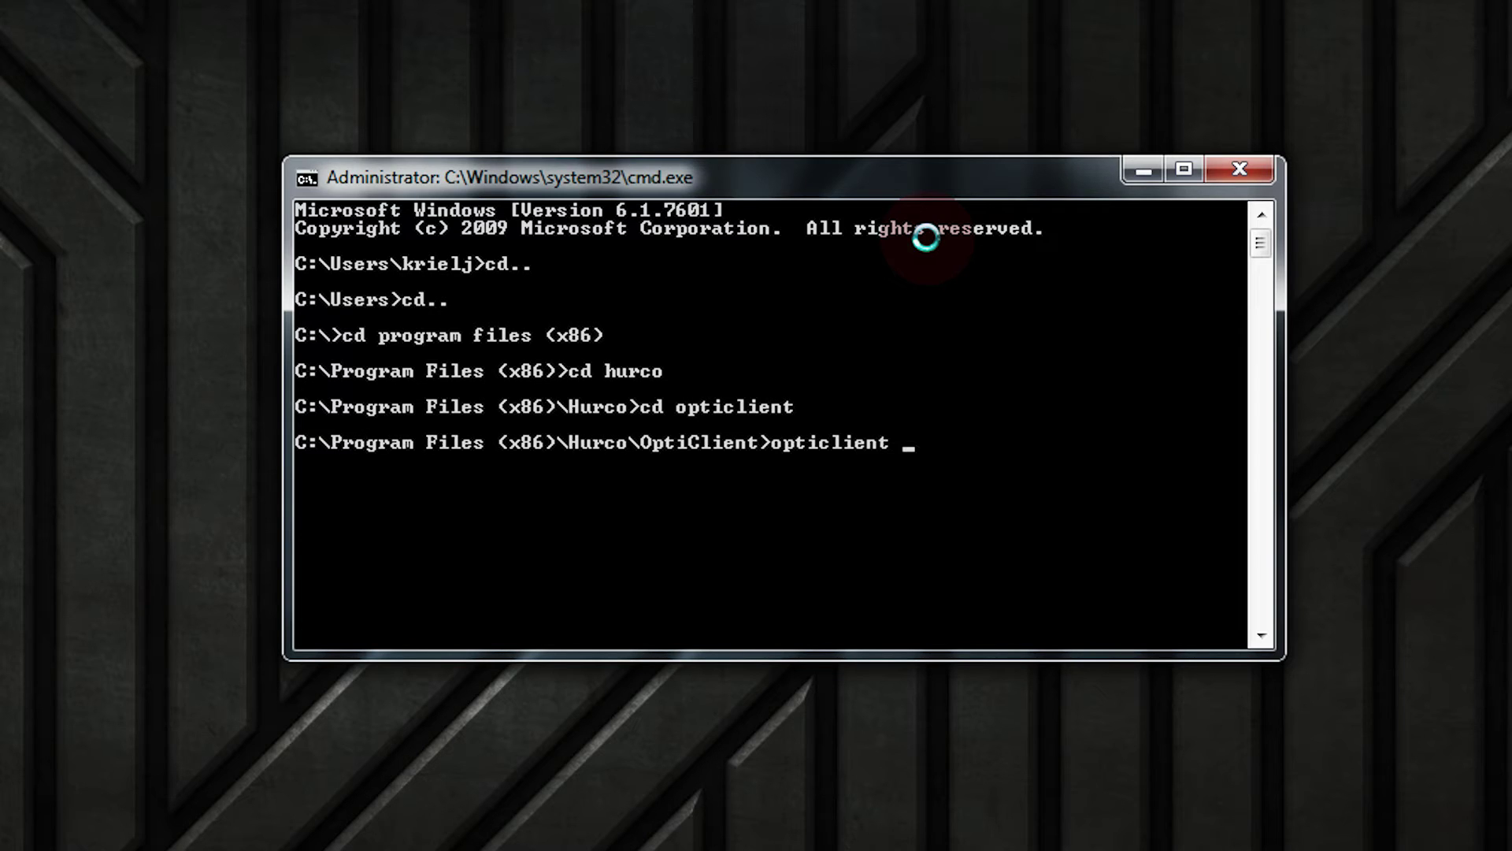
text( .)
key(BackSpace)
key(BackSpace)
text(.exe /r)
key(Return)
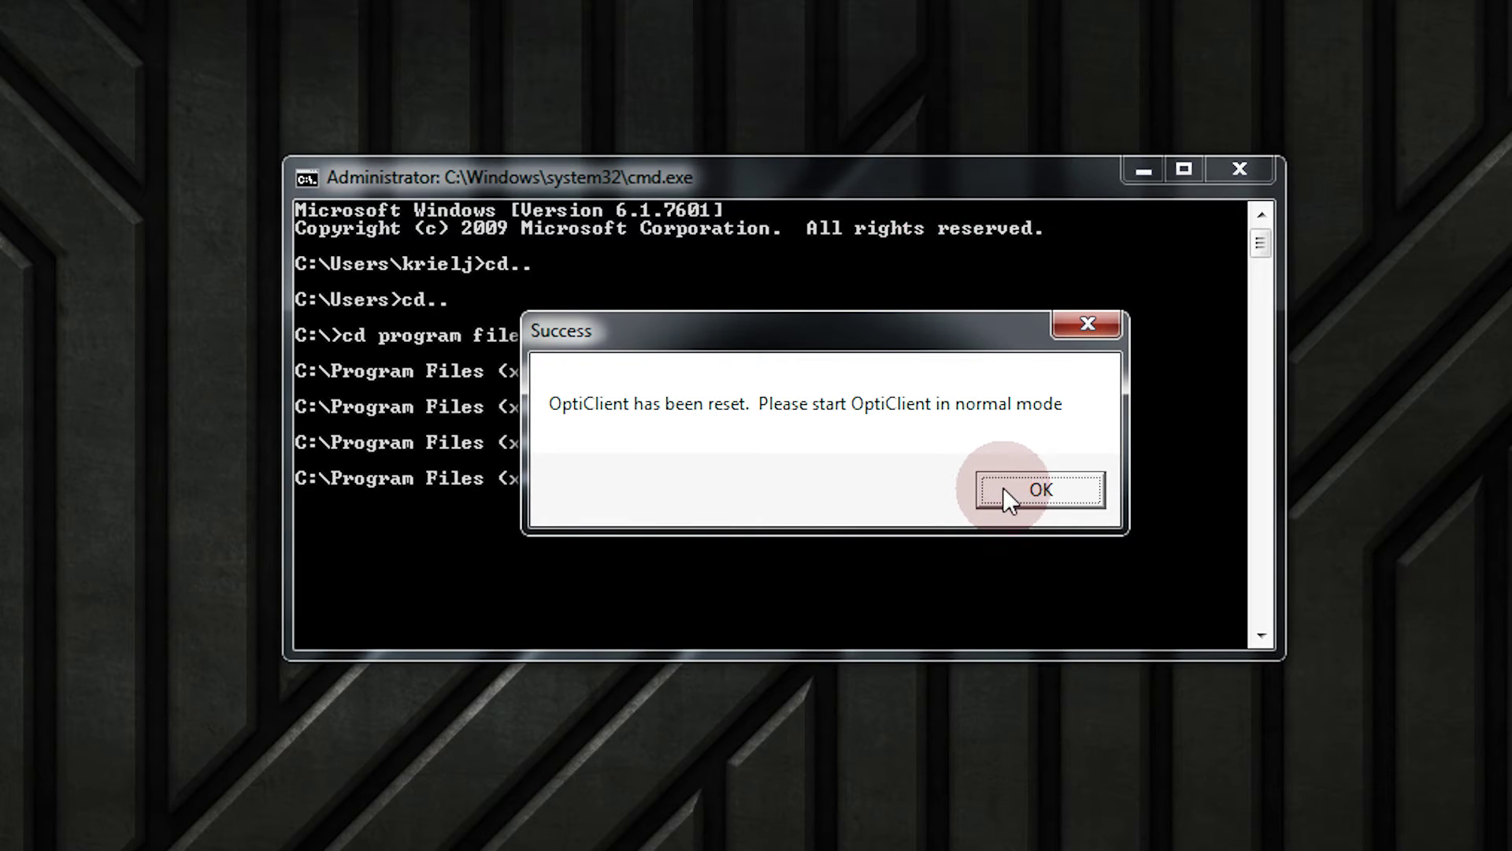
click(1004, 490)
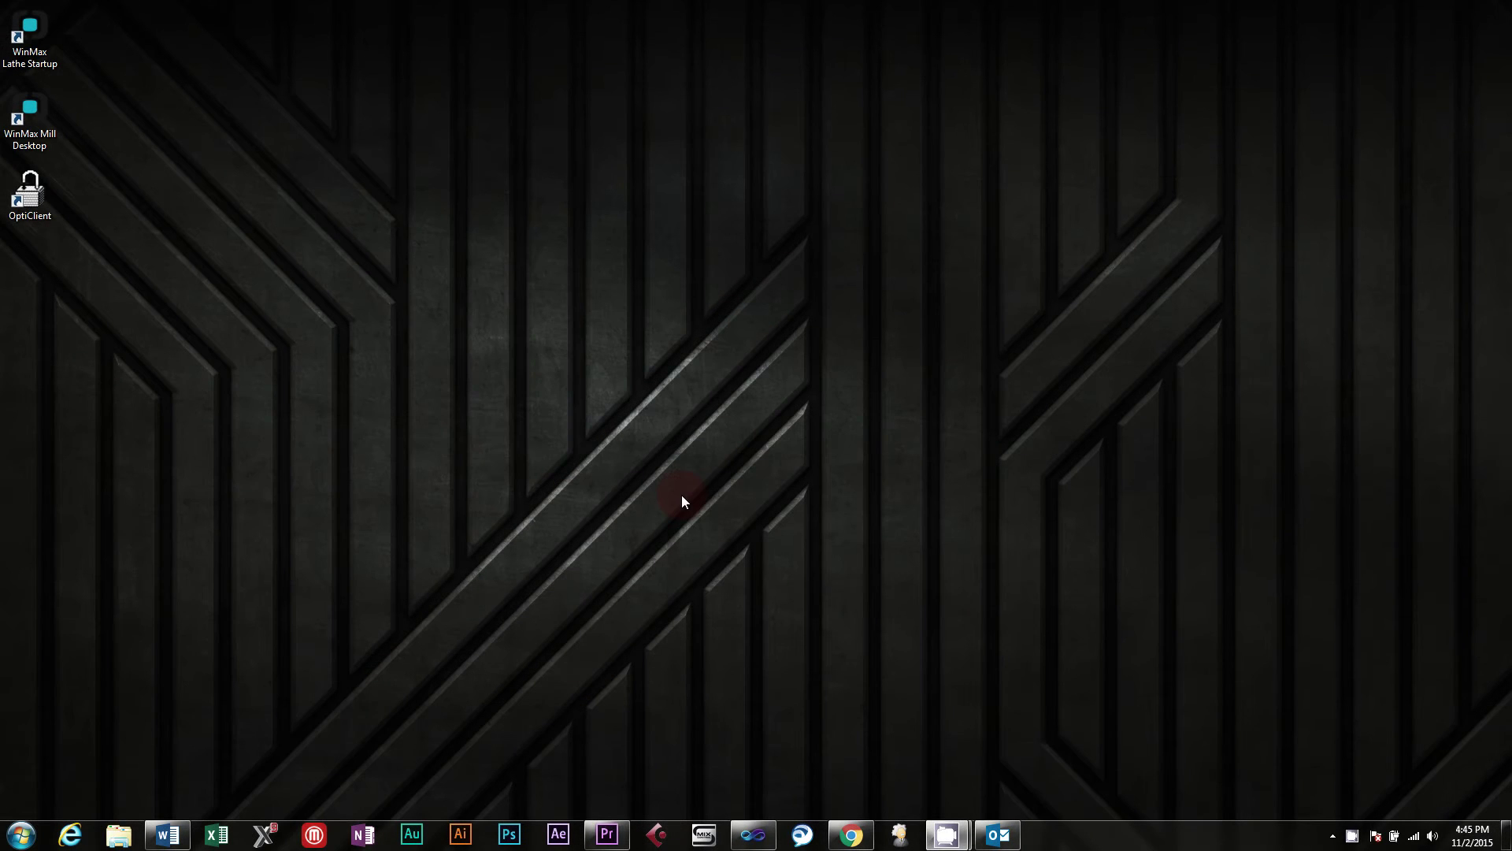
Check Hurco Motion Control Demo 7.3 in Programs and Features, then show the desktop
click(21, 834)
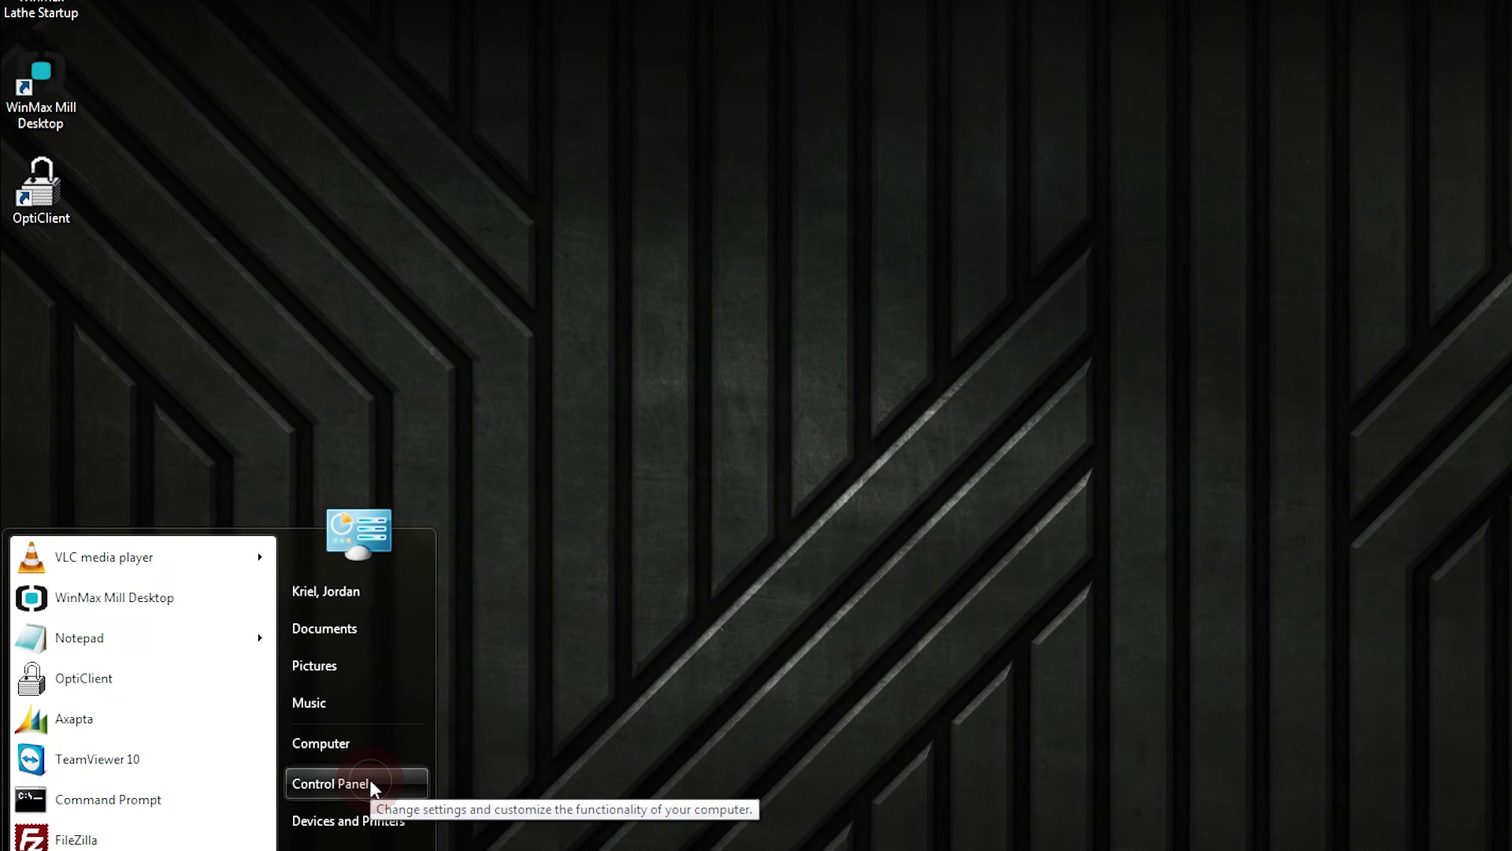
click(245, 634)
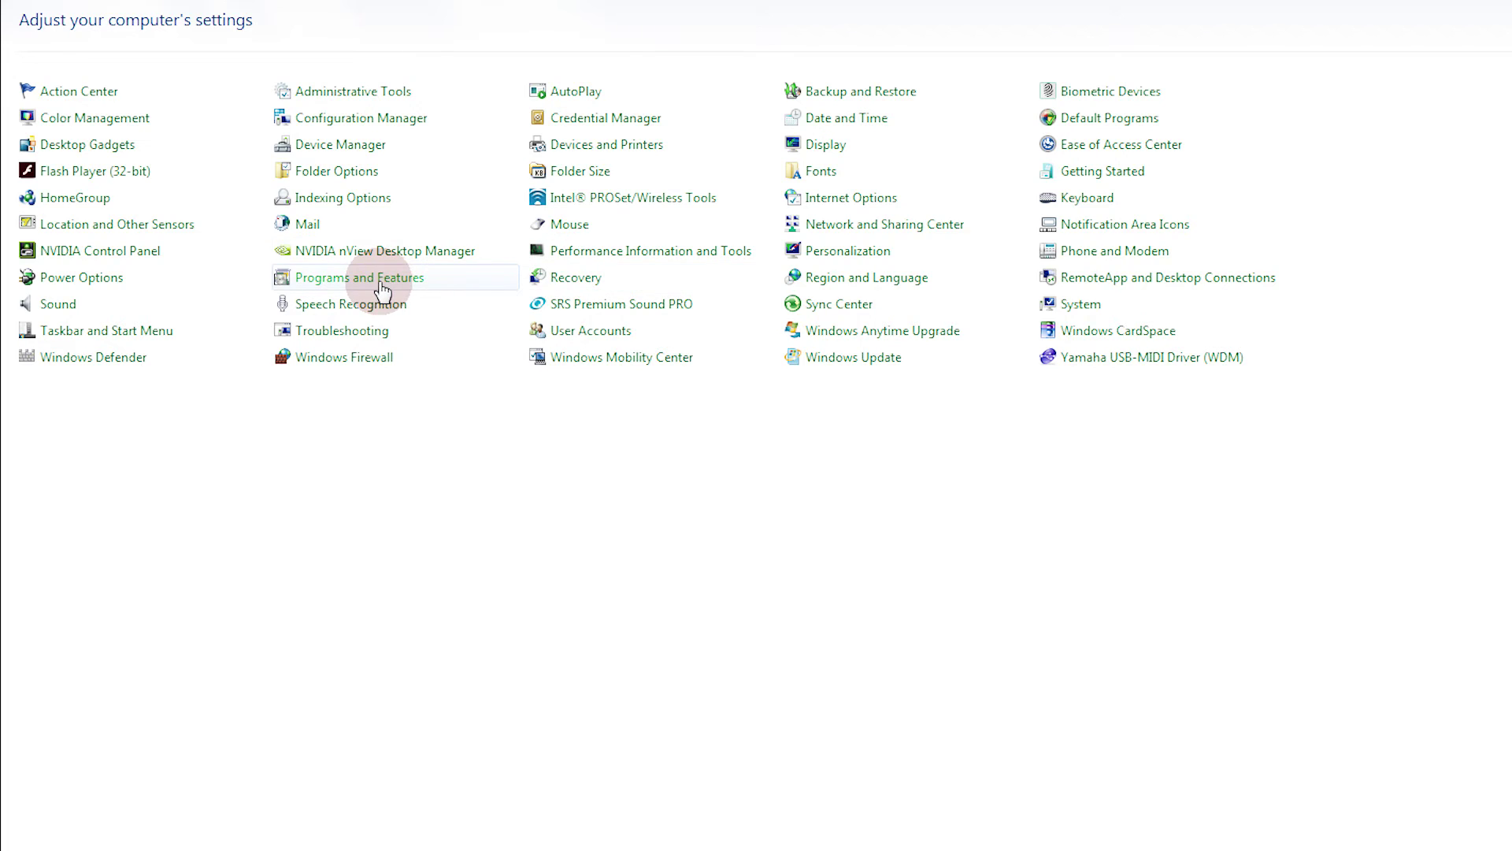
click(381, 282)
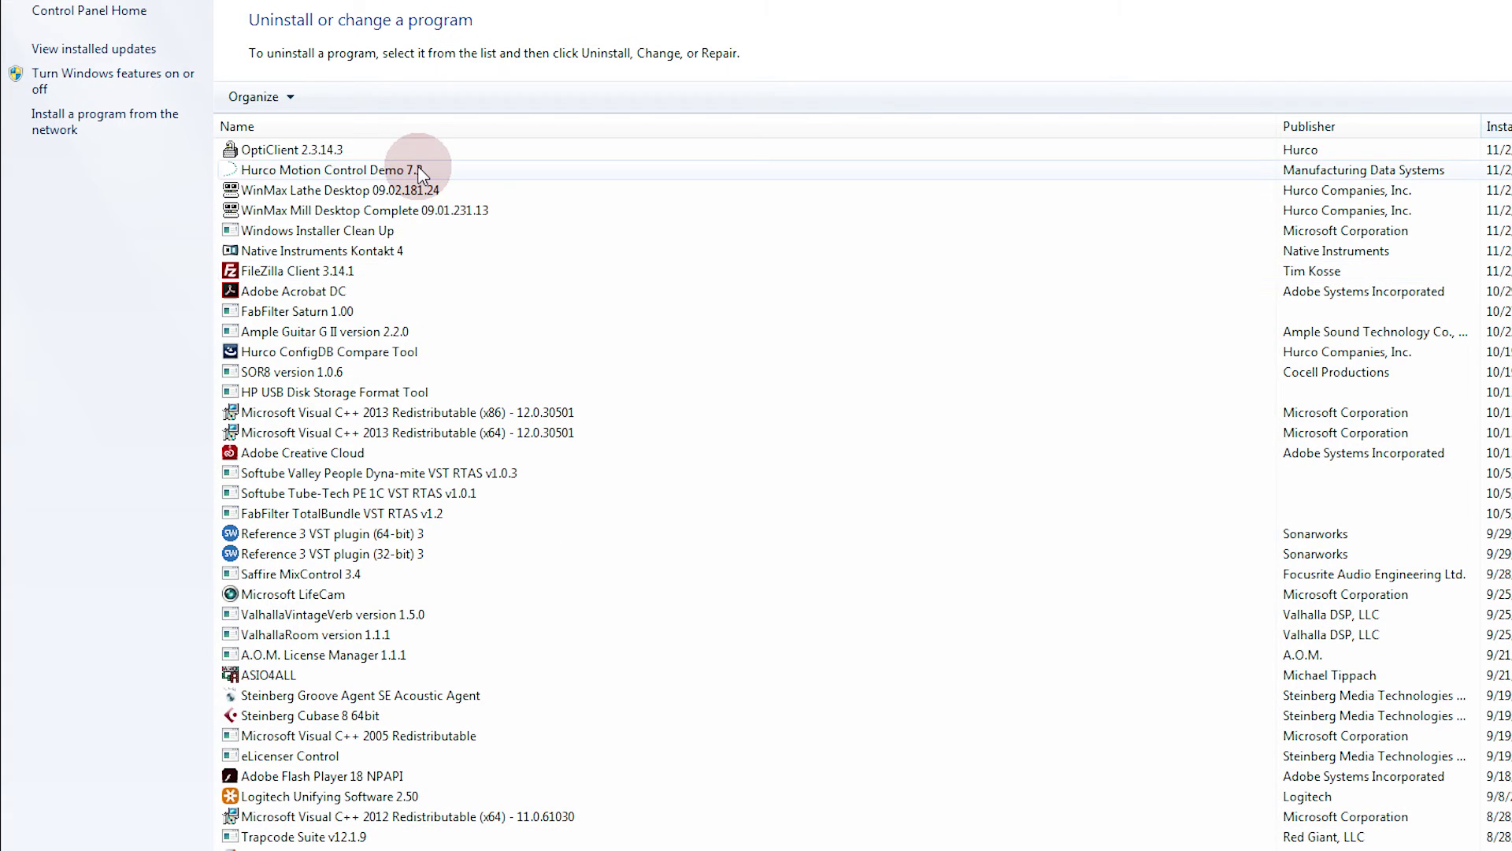
click(420, 171)
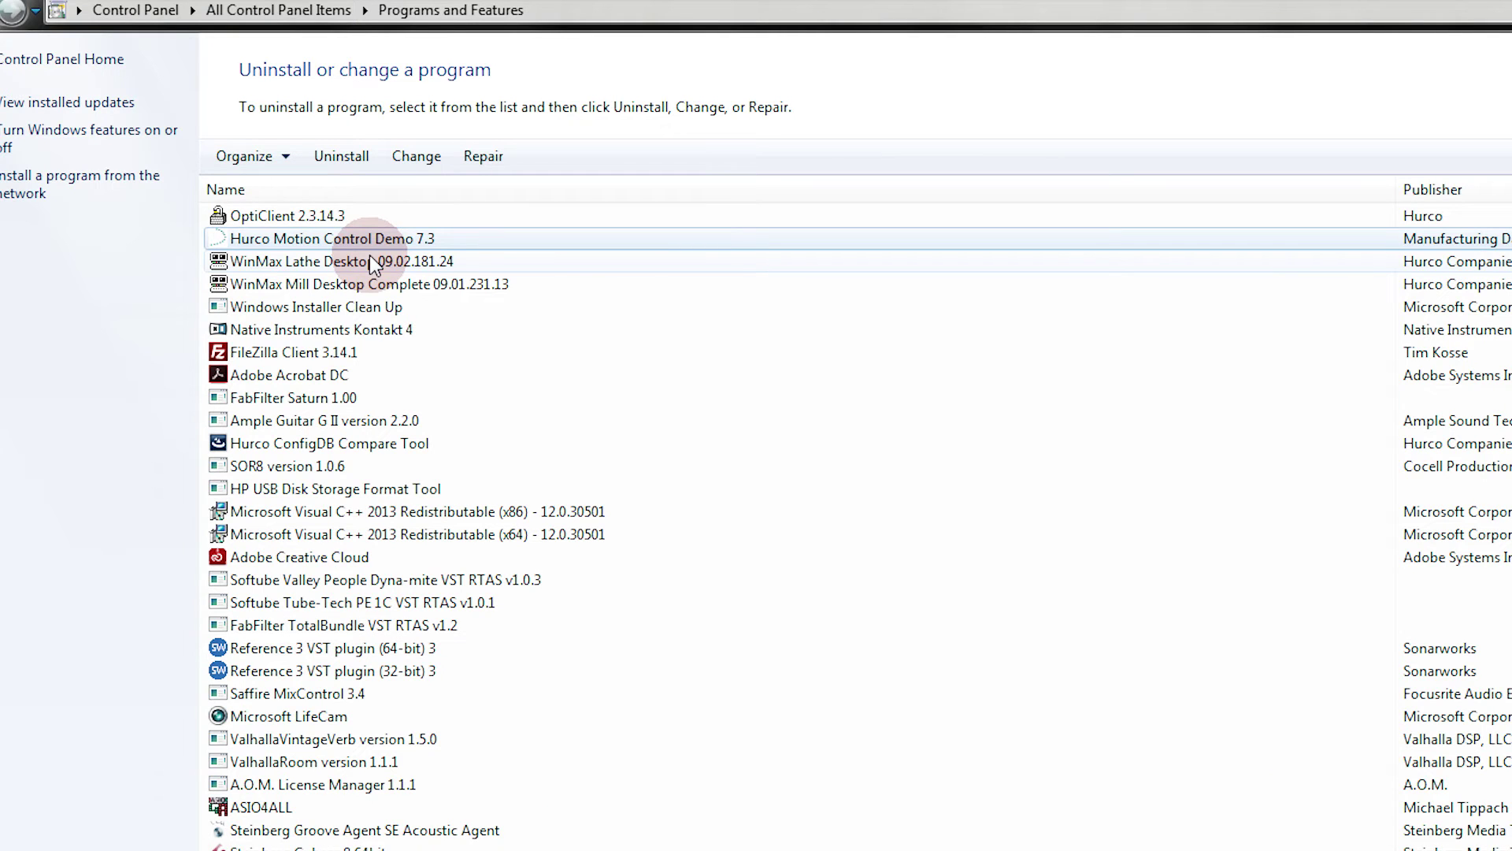
key(super)
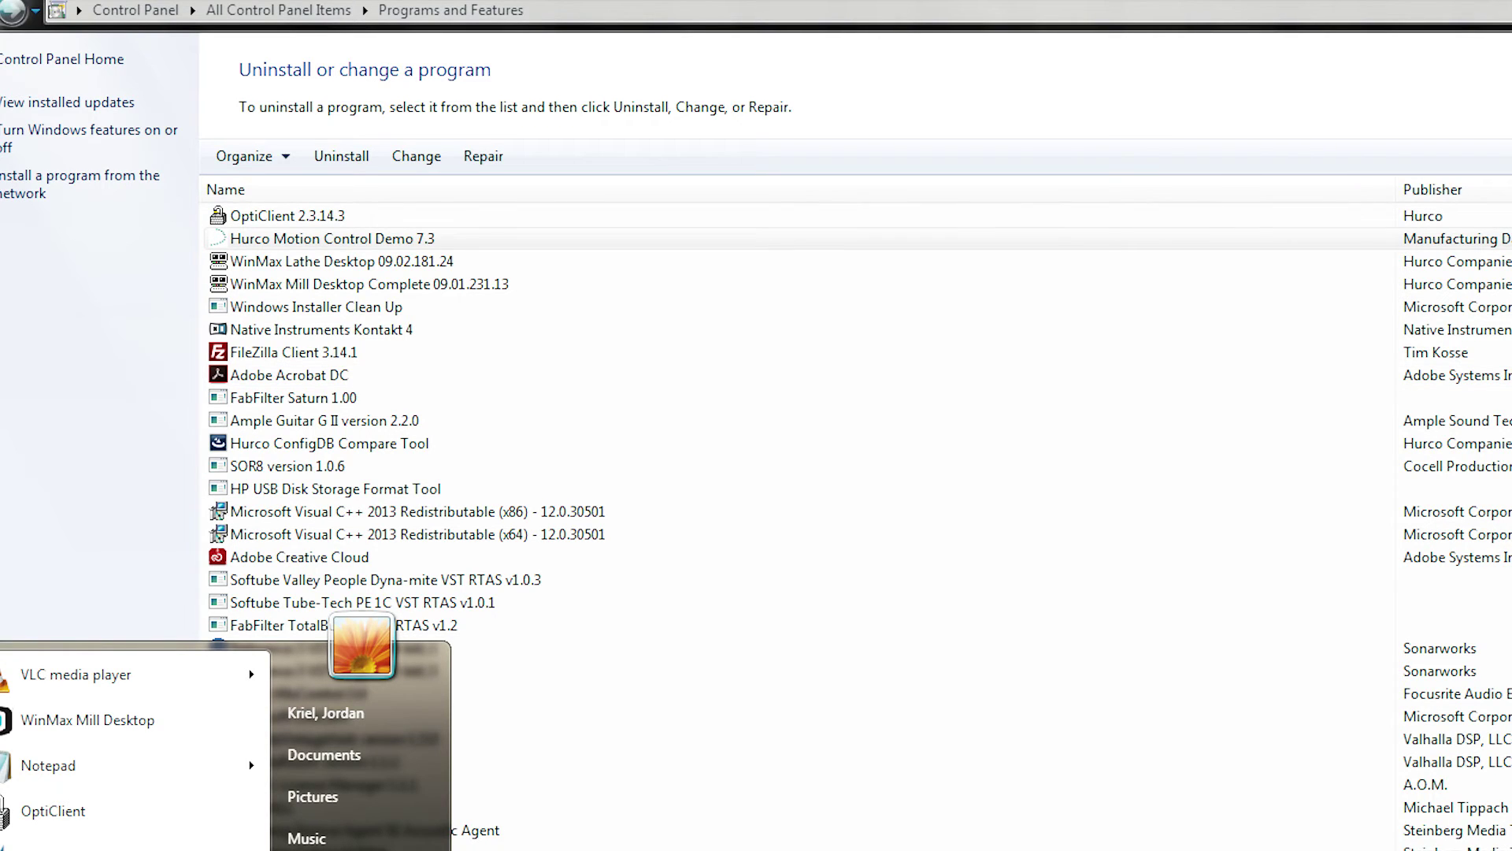
key(super+d)
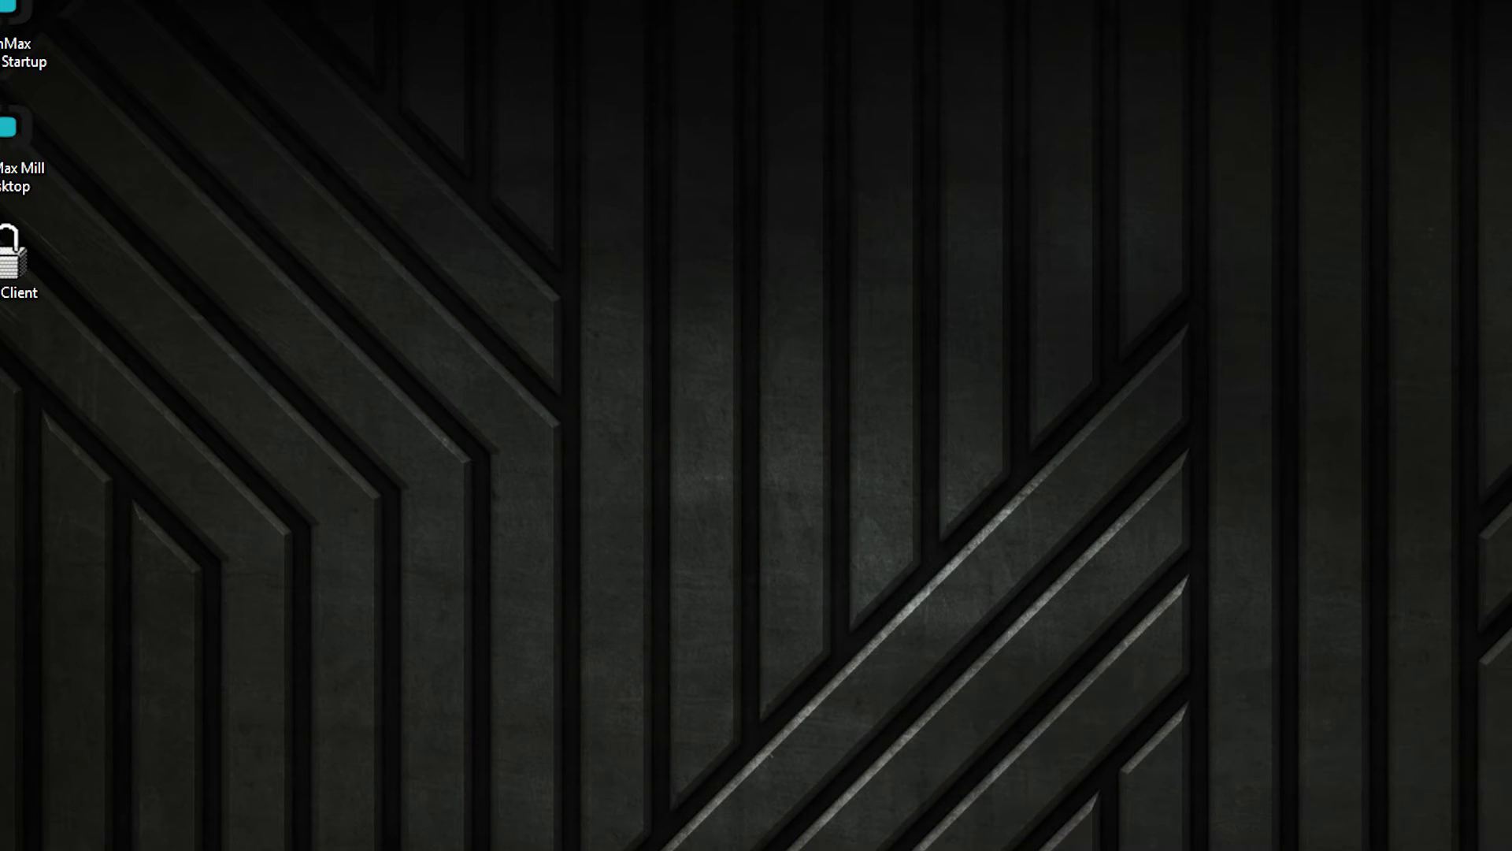
Browse from Computer to C:\Program Files (x86)\Hurco and select its folders
key(super)
key(super+e)
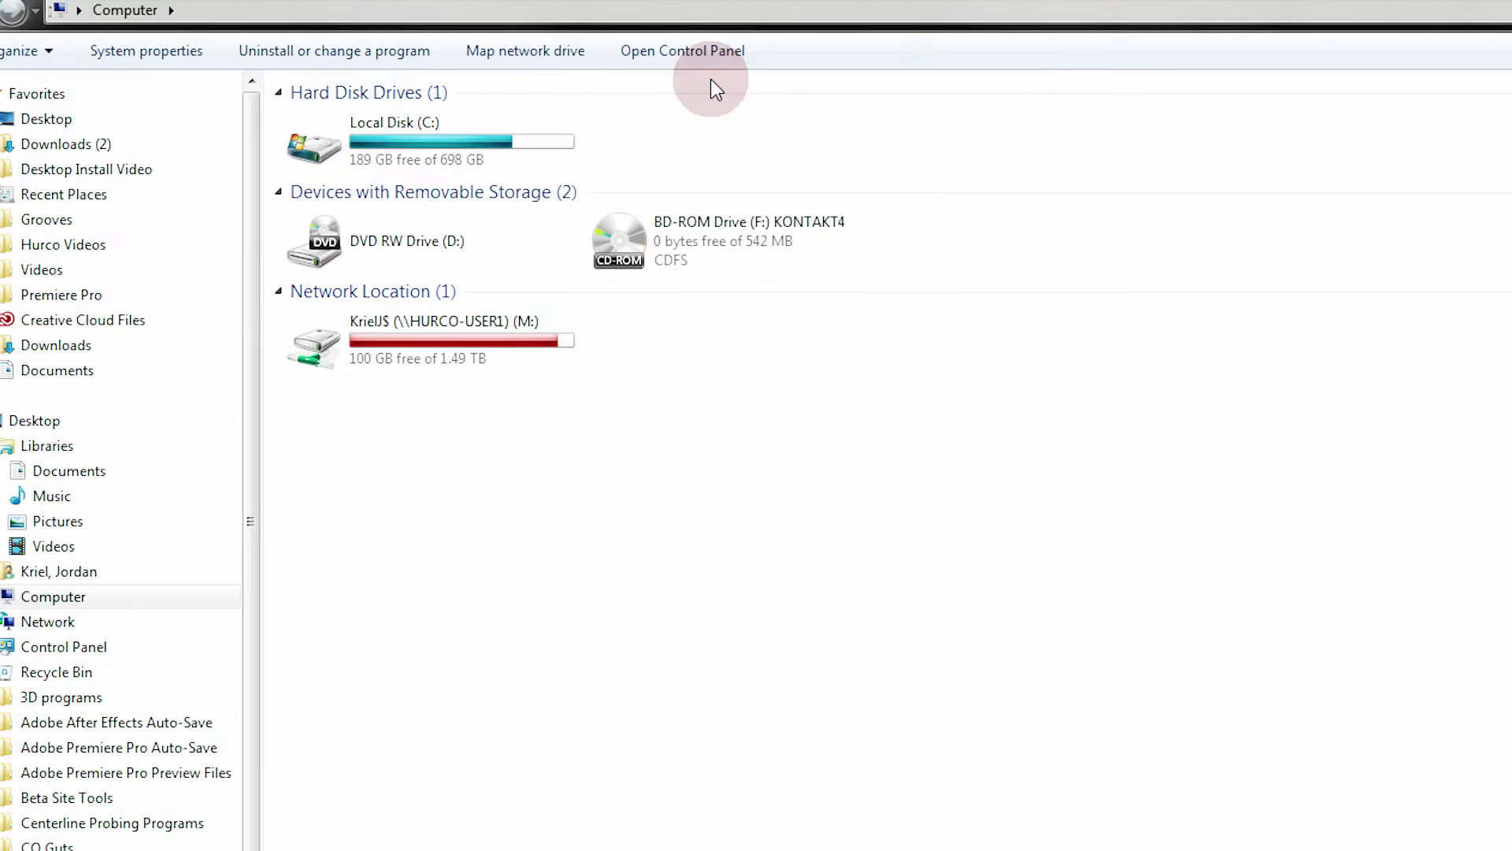
double_click(854, 214)
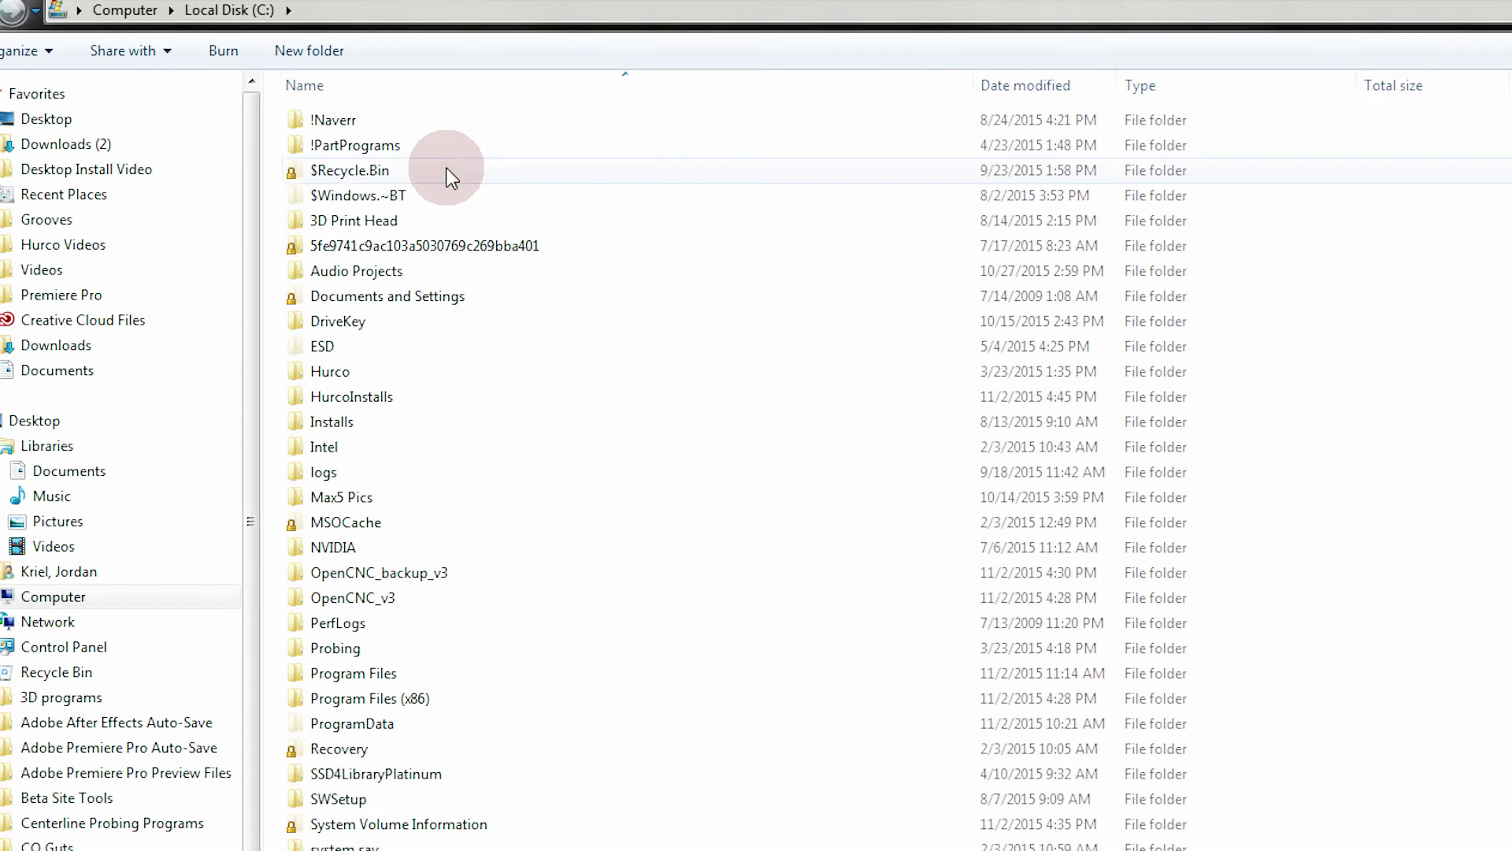
double_click(371, 699)
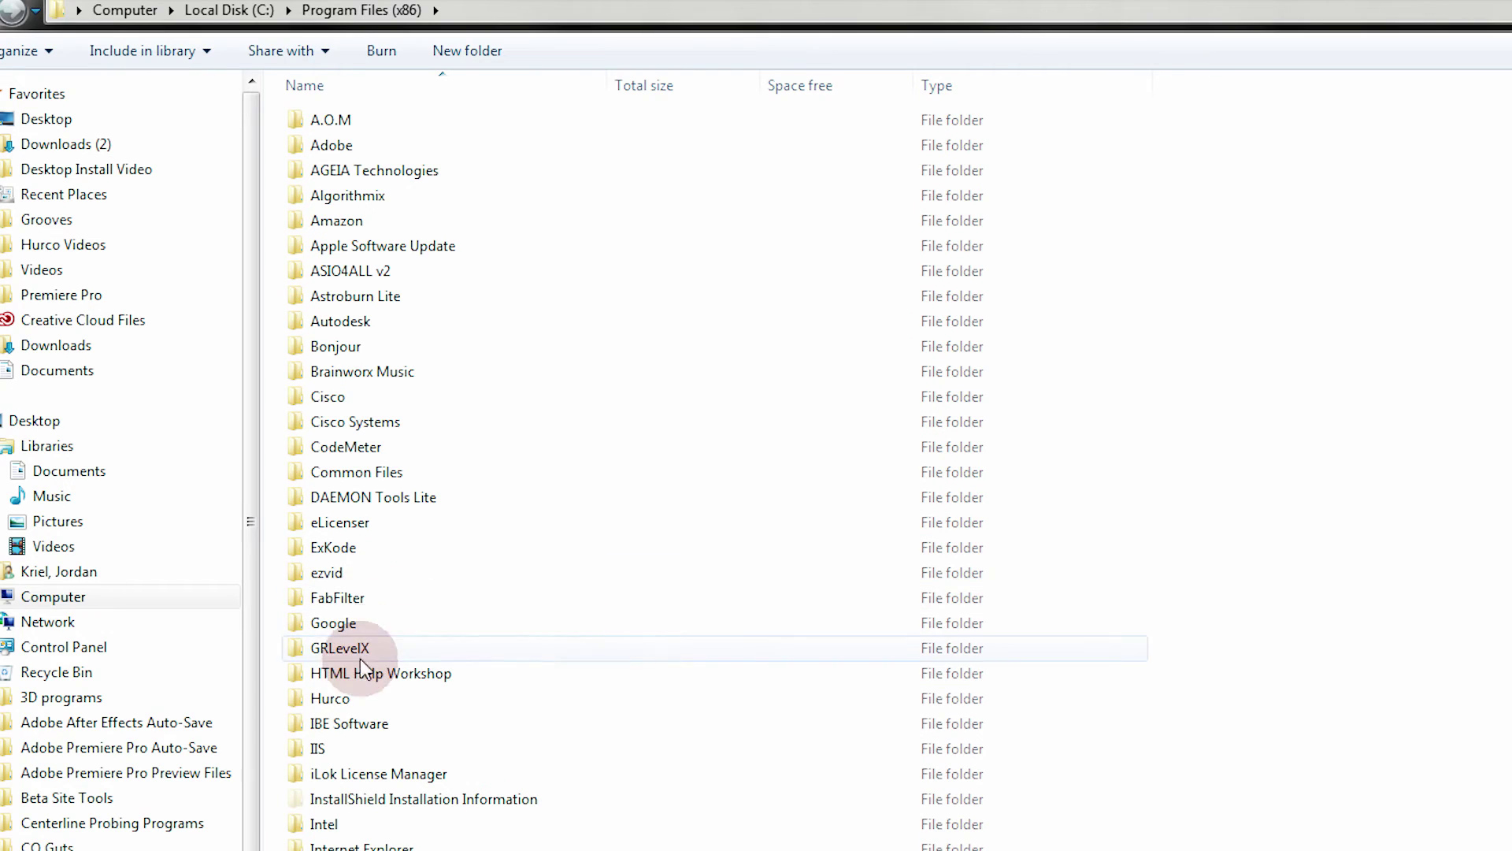
double_click(346, 699)
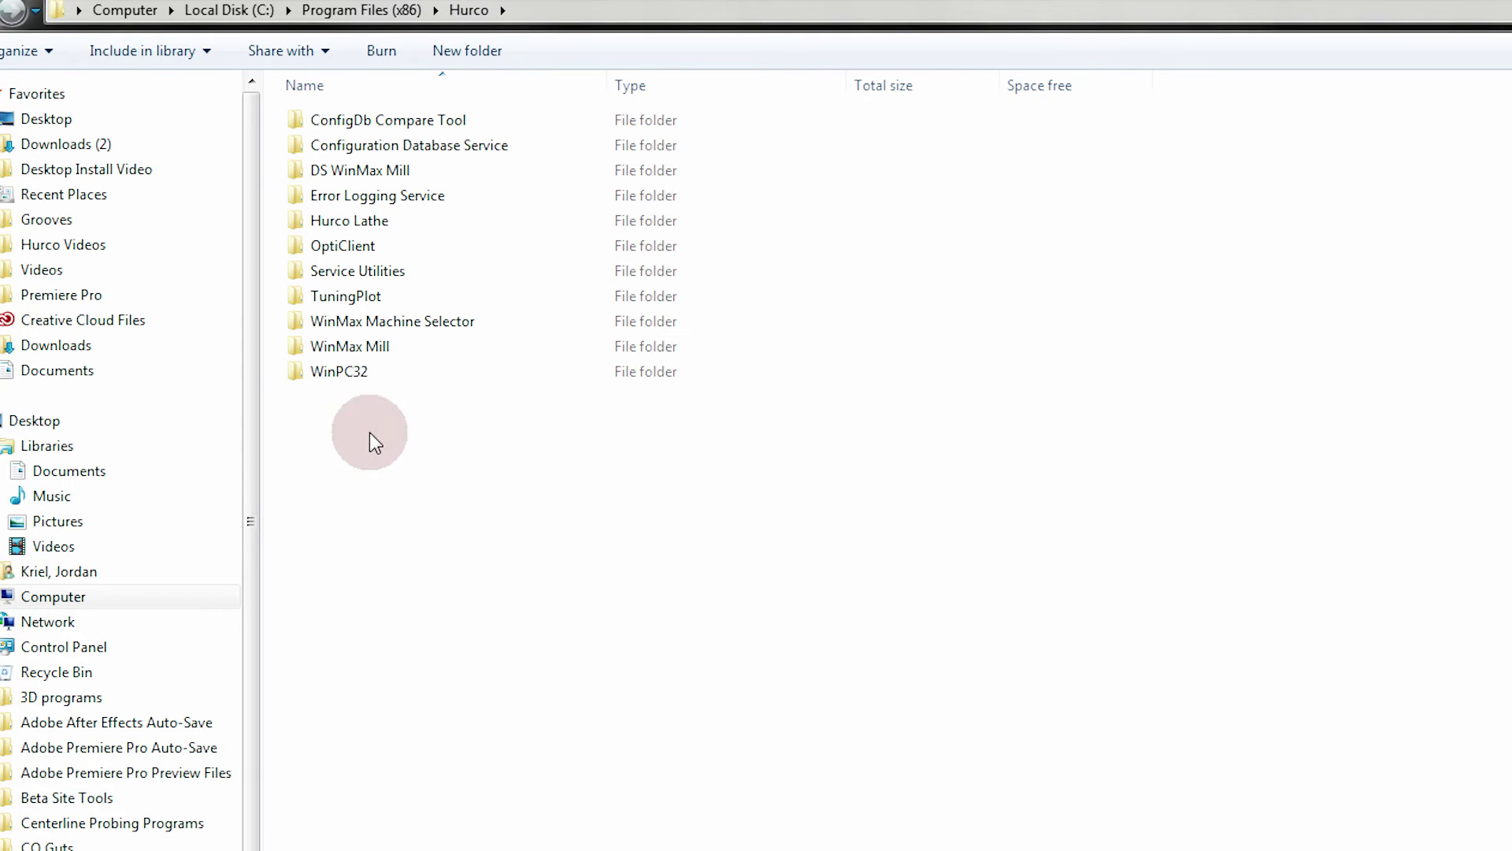
click(392, 120)
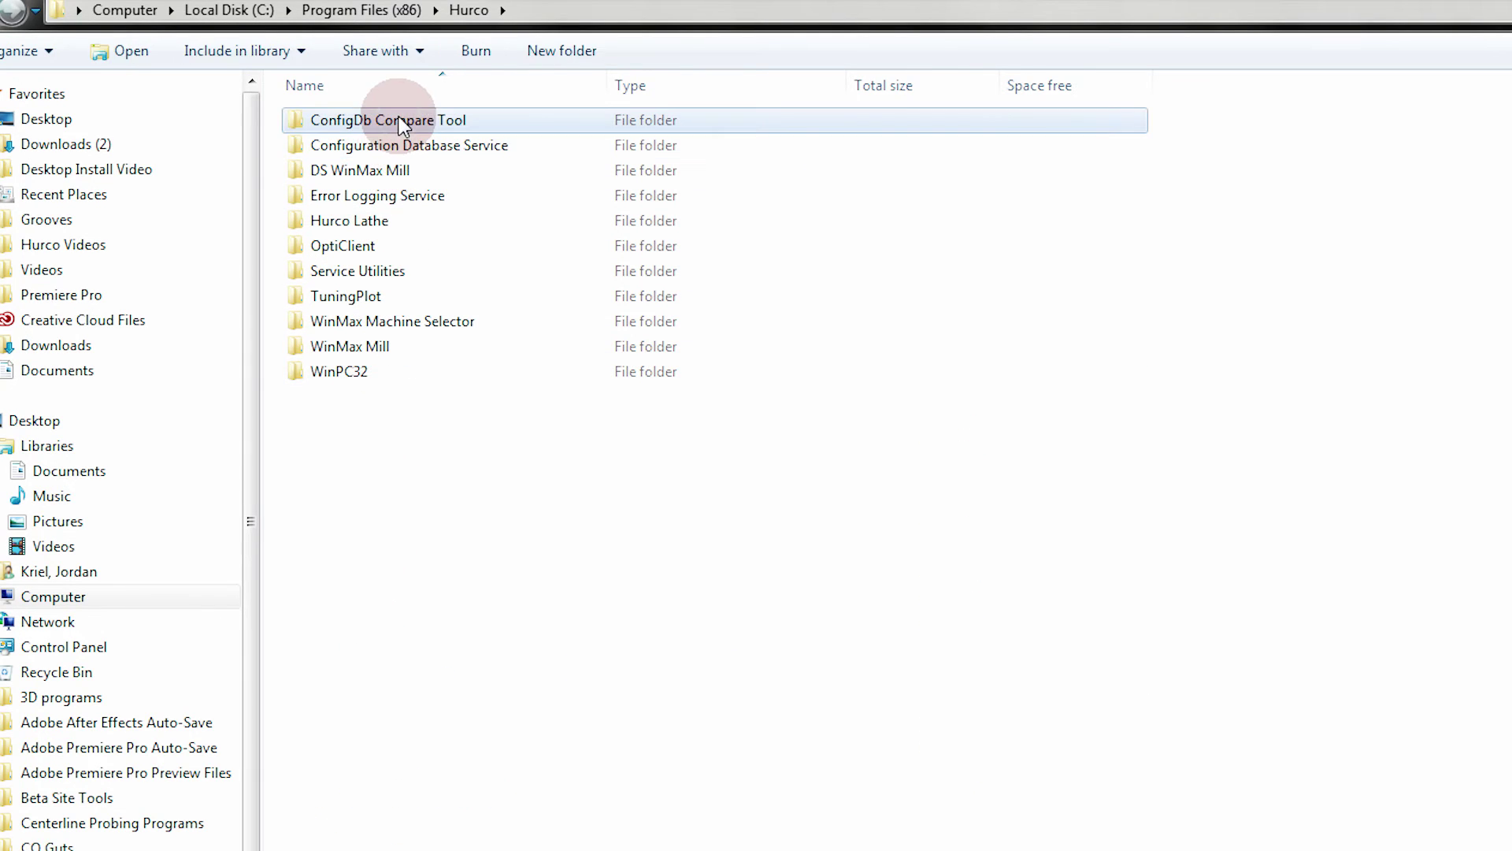
shift+click(343, 380)
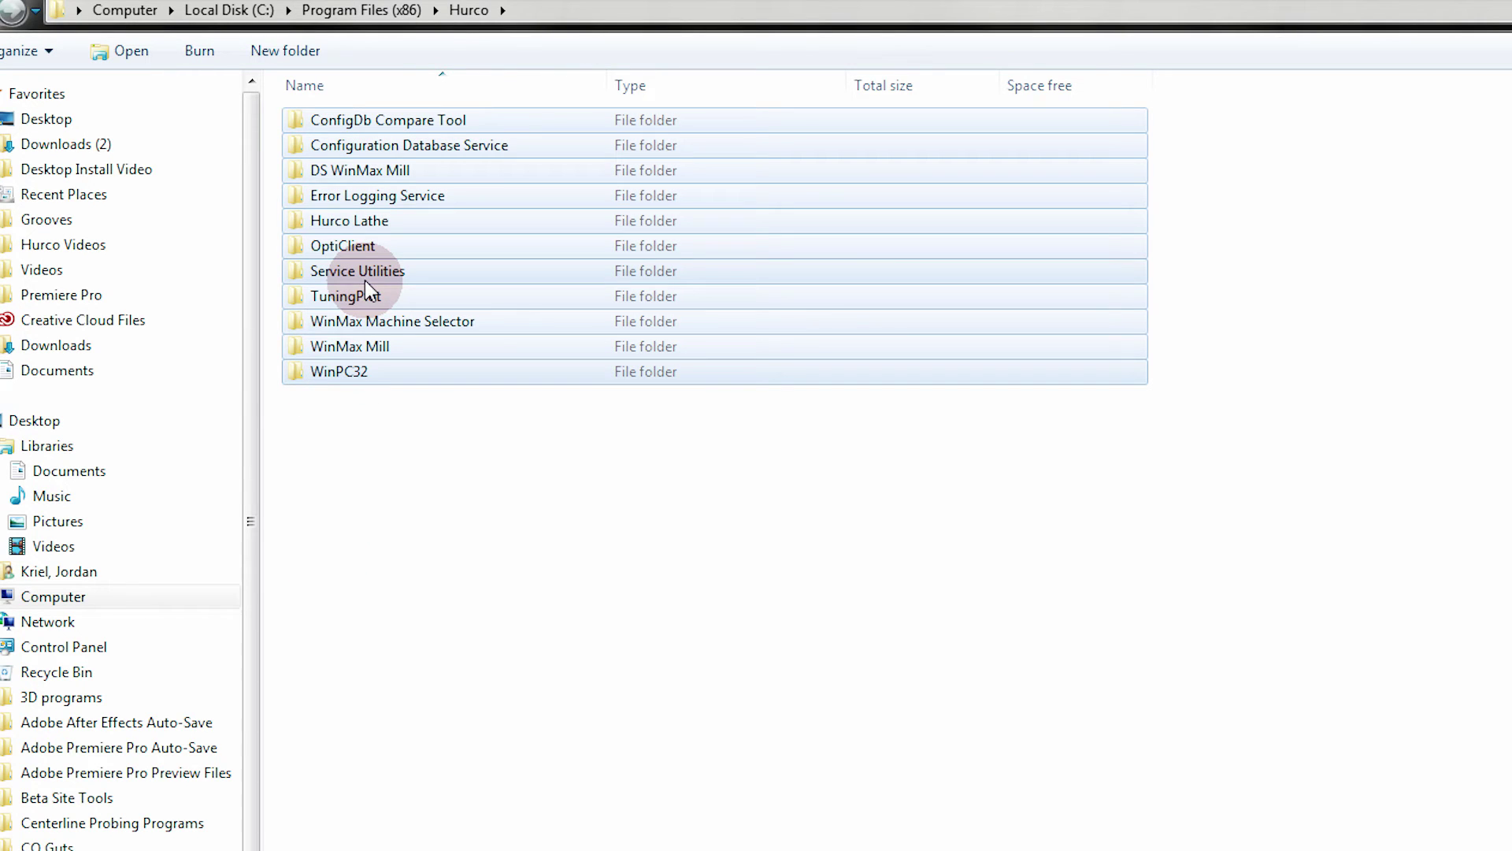
right_click(365, 286)
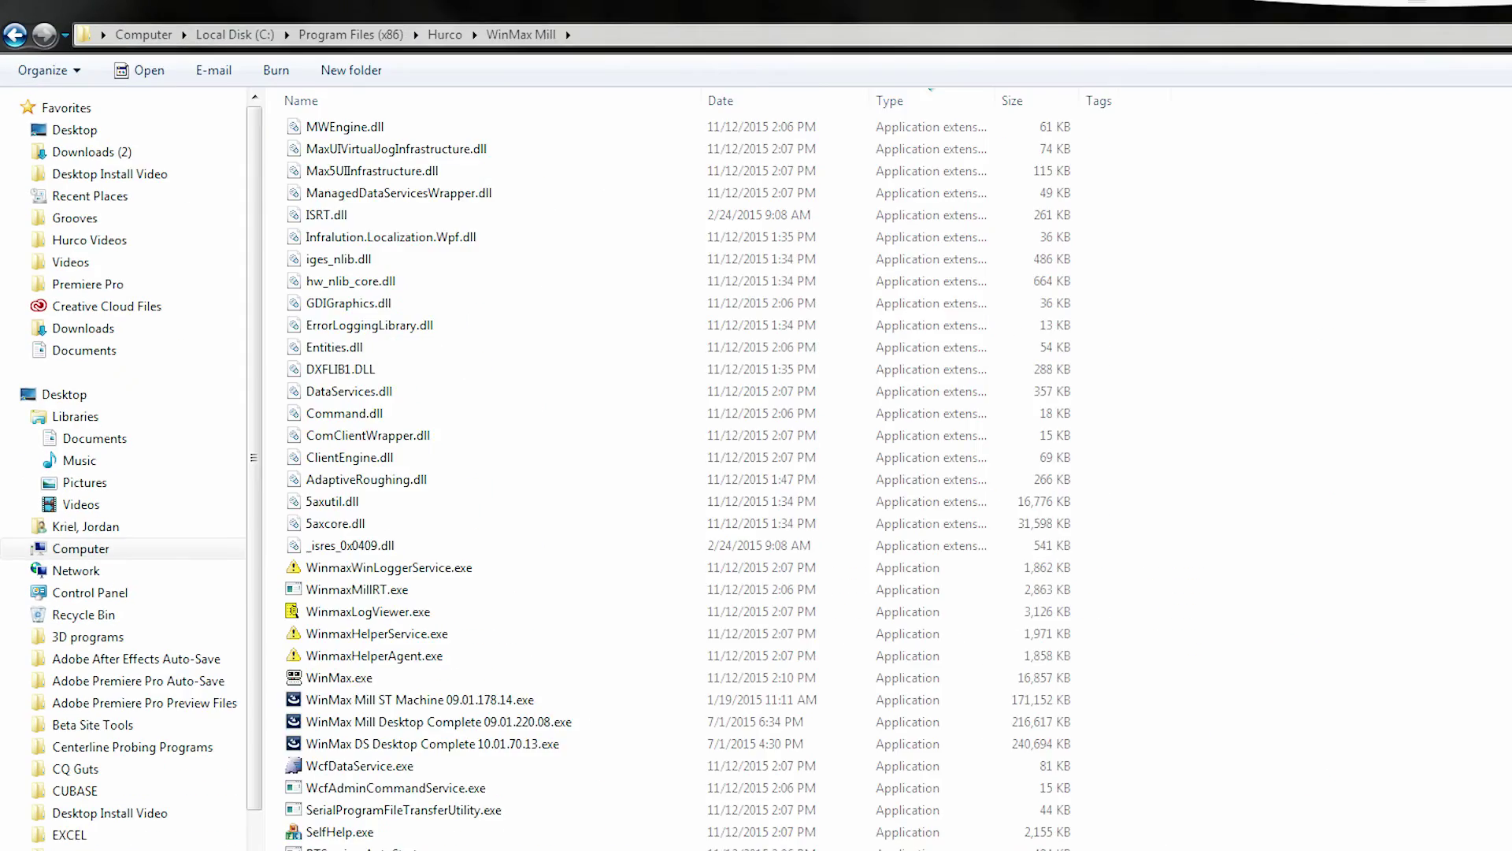
Set WinMax.exe to run as administrator for all users in its Compatibility properties
click(268, 678)
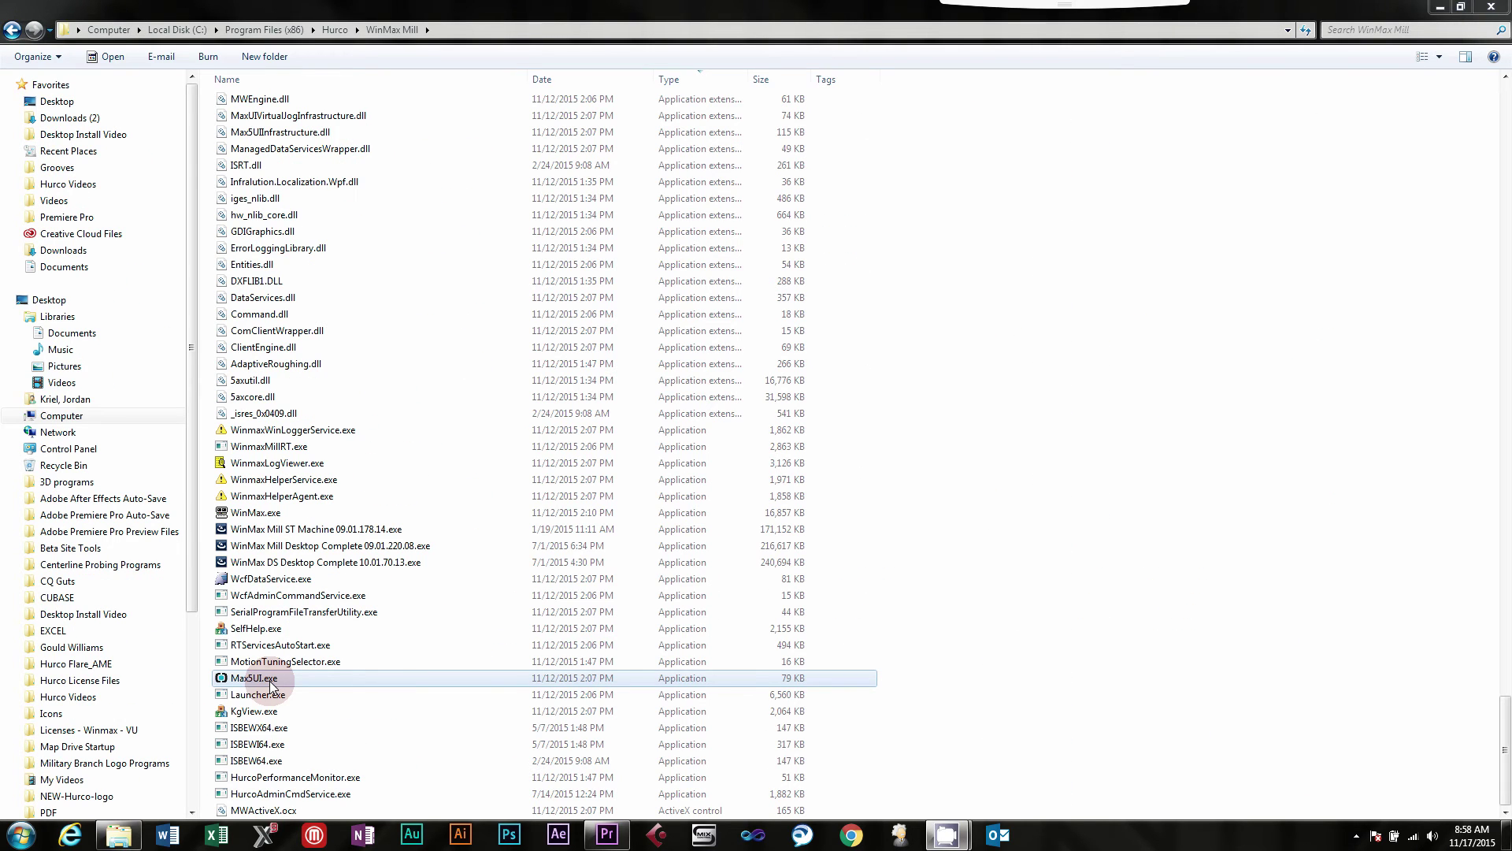
right_click(270, 685)
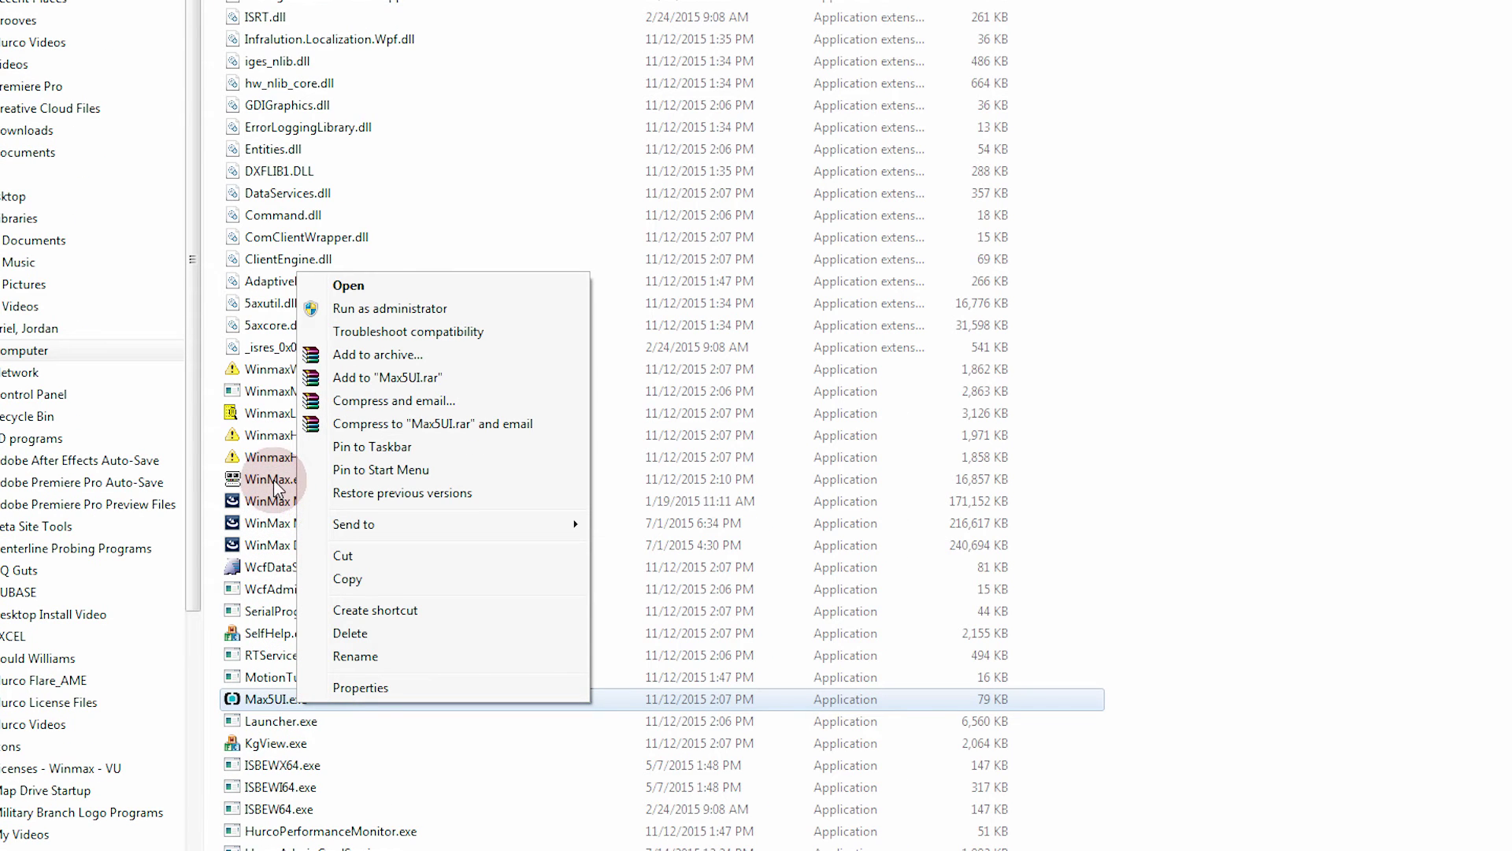
click(274, 482)
right_click(274, 476)
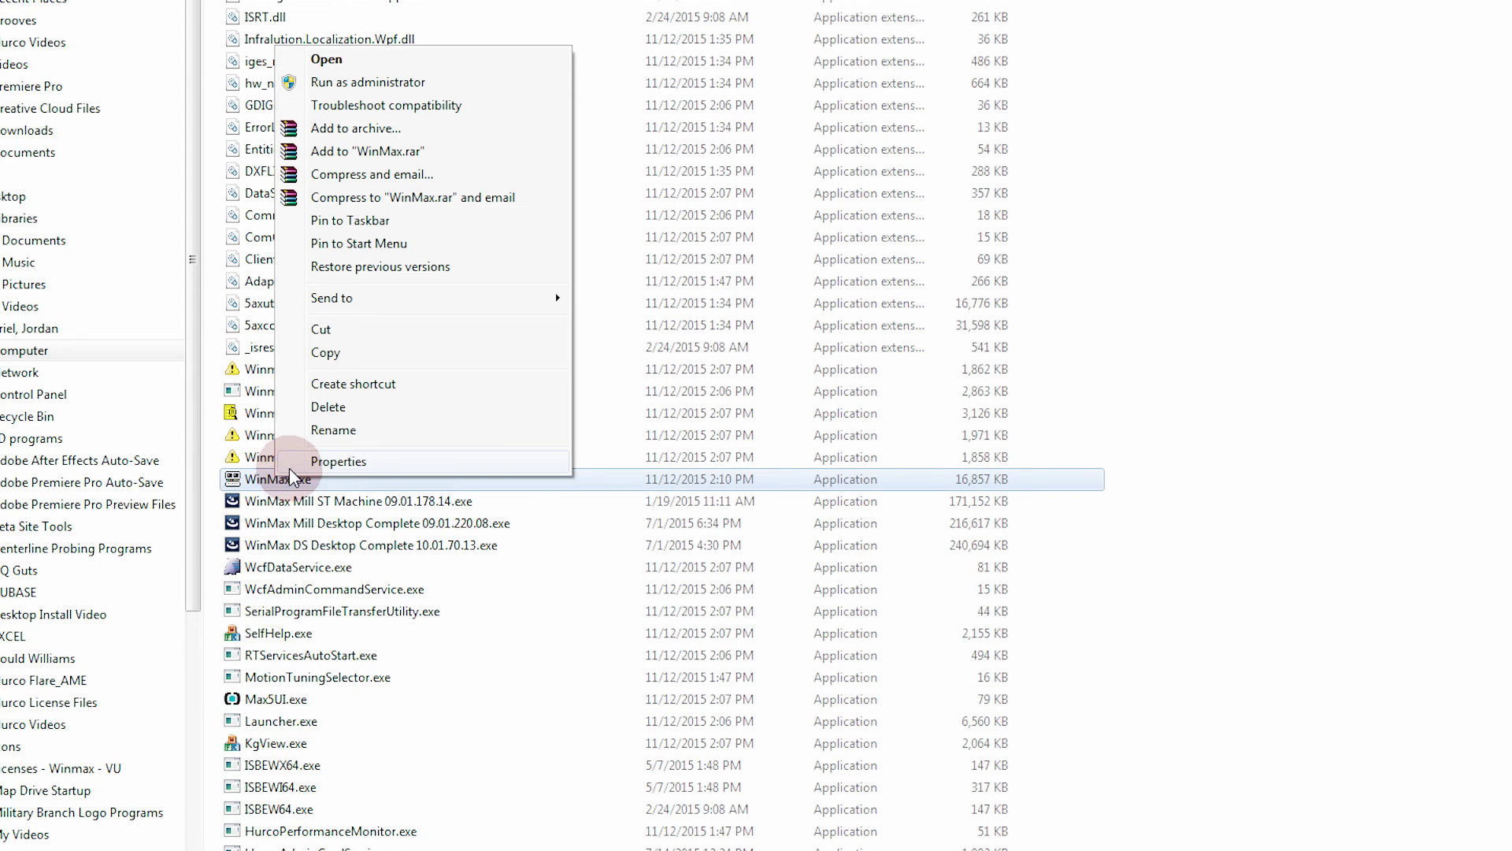
click(290, 465)
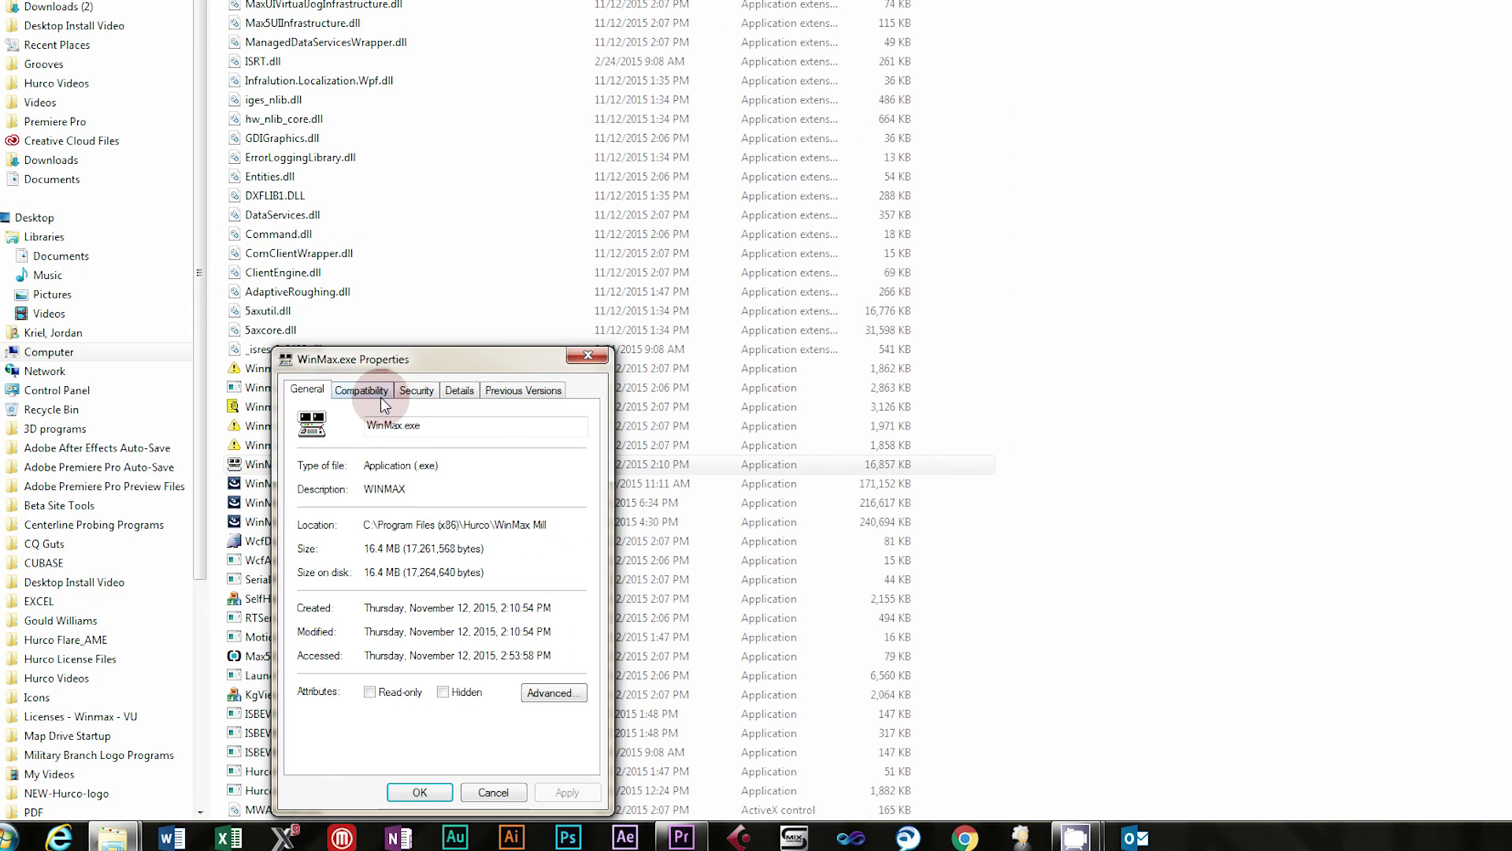
click(402, 400)
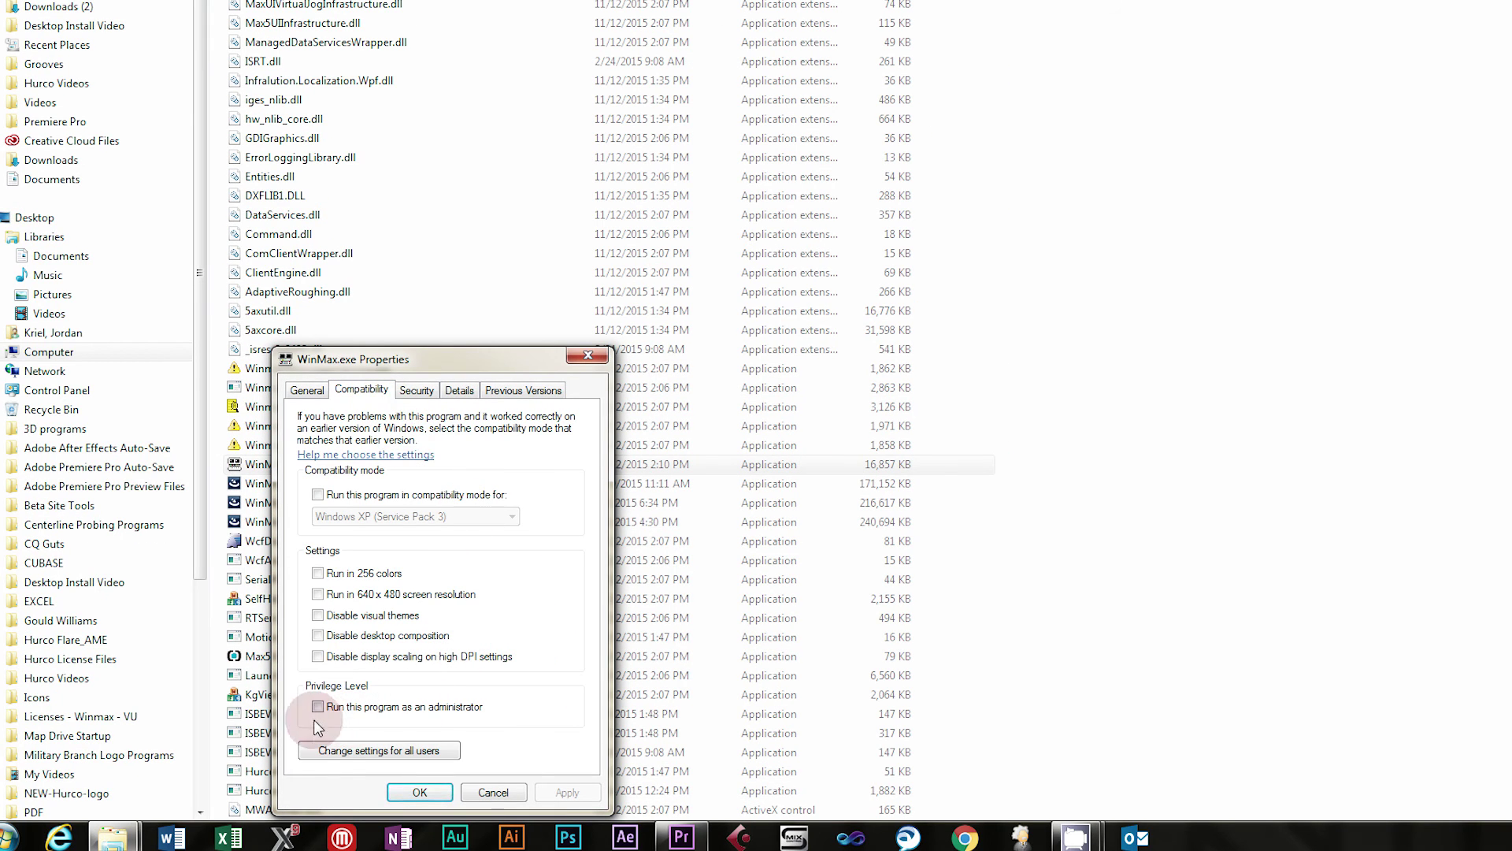
click(327, 750)
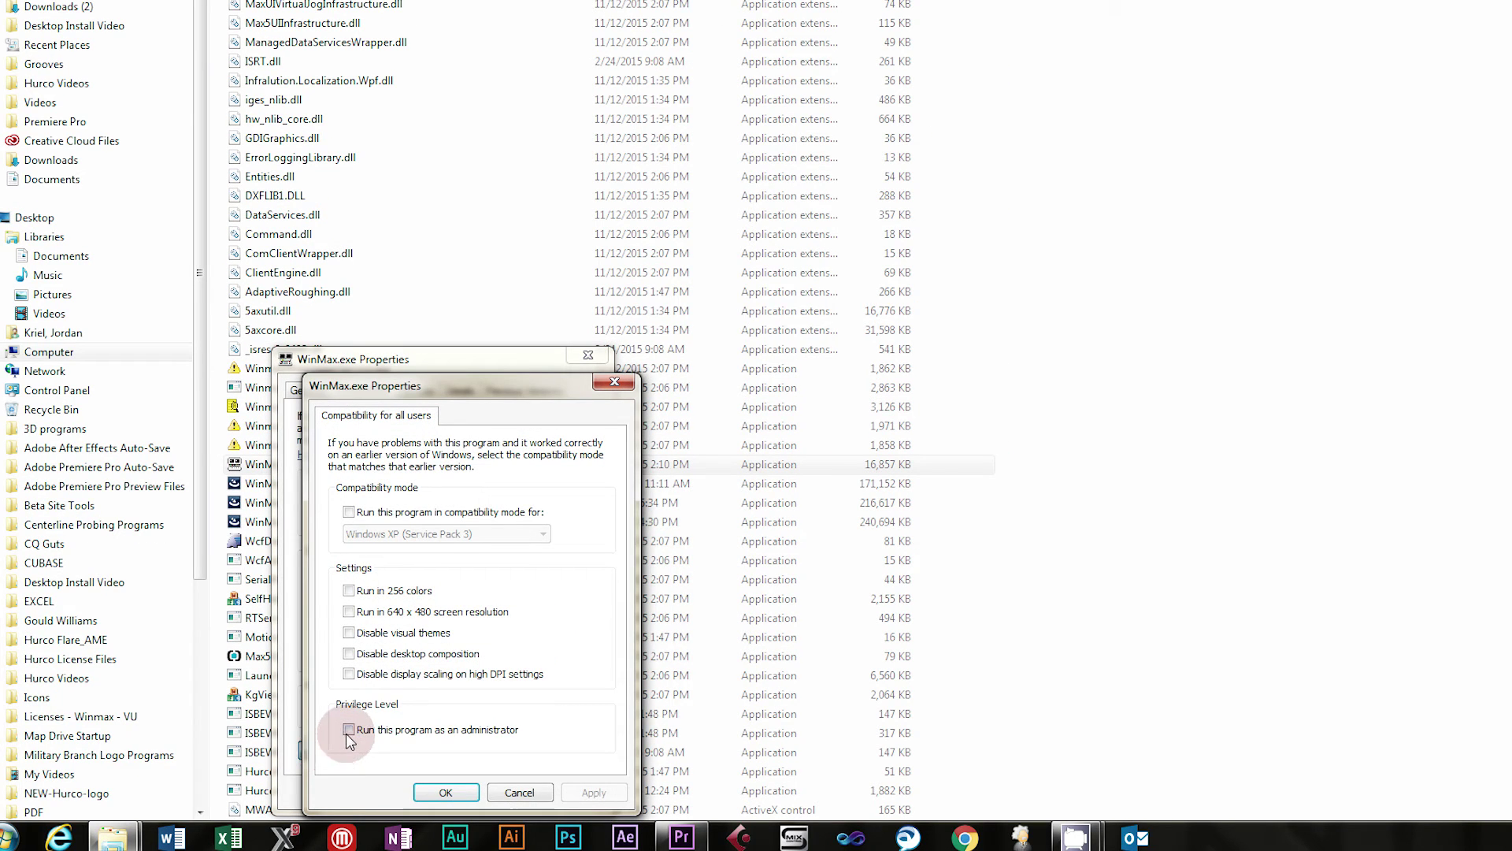
click(349, 730)
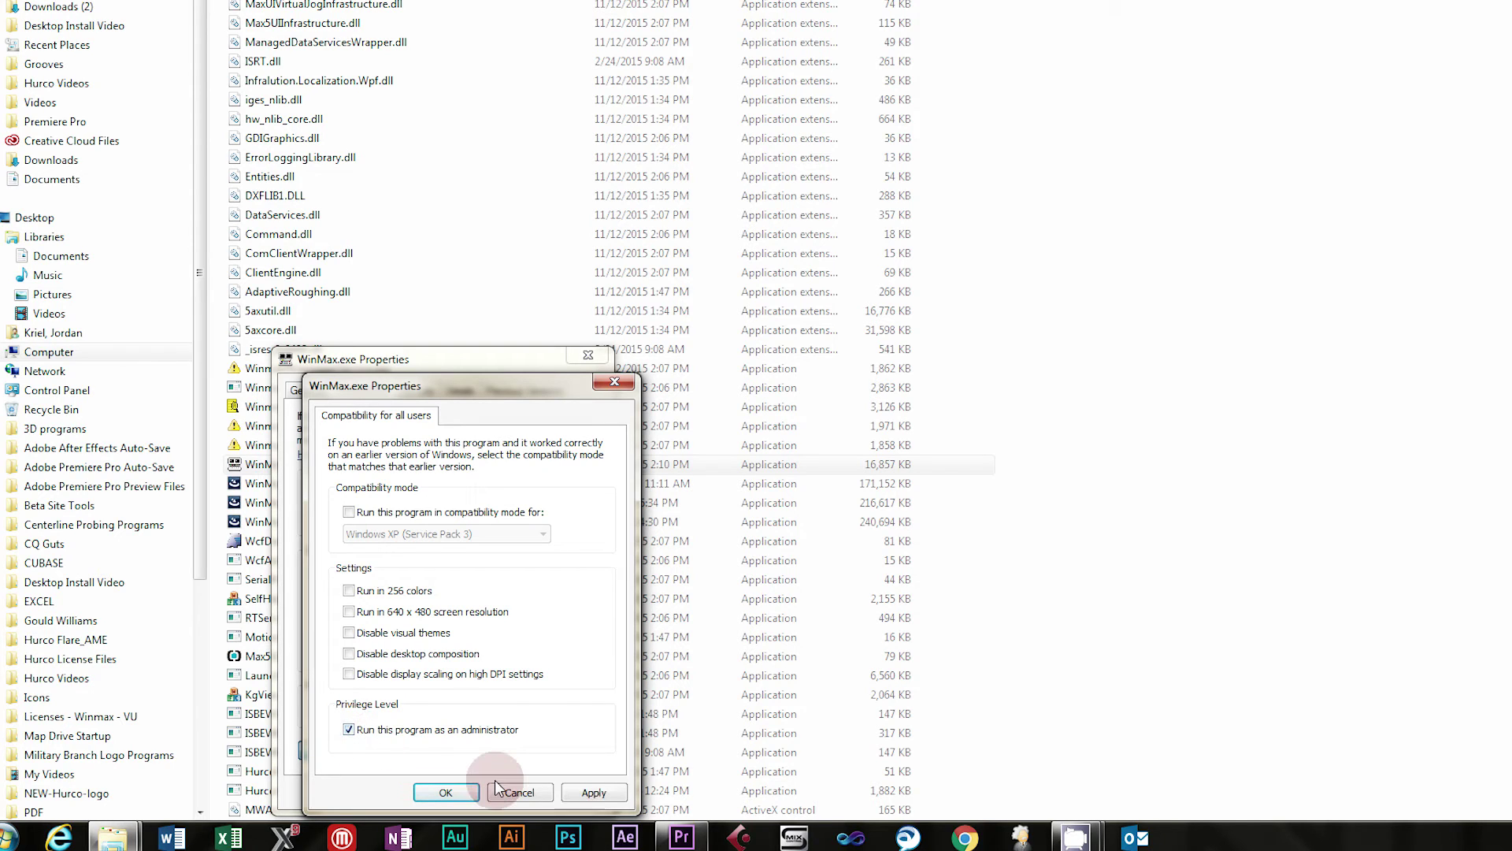
click(589, 793)
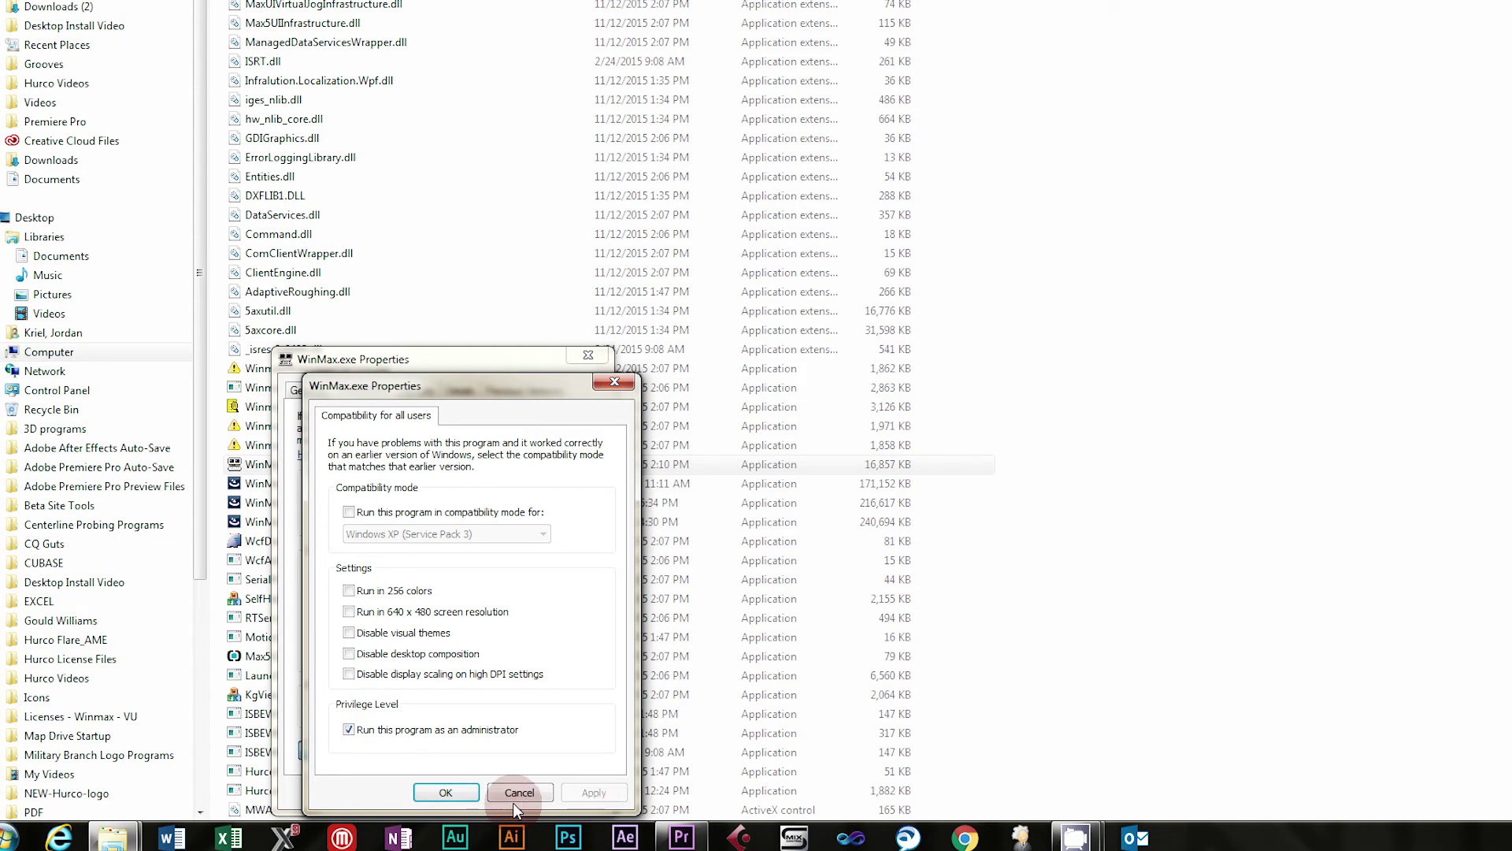
click(443, 794)
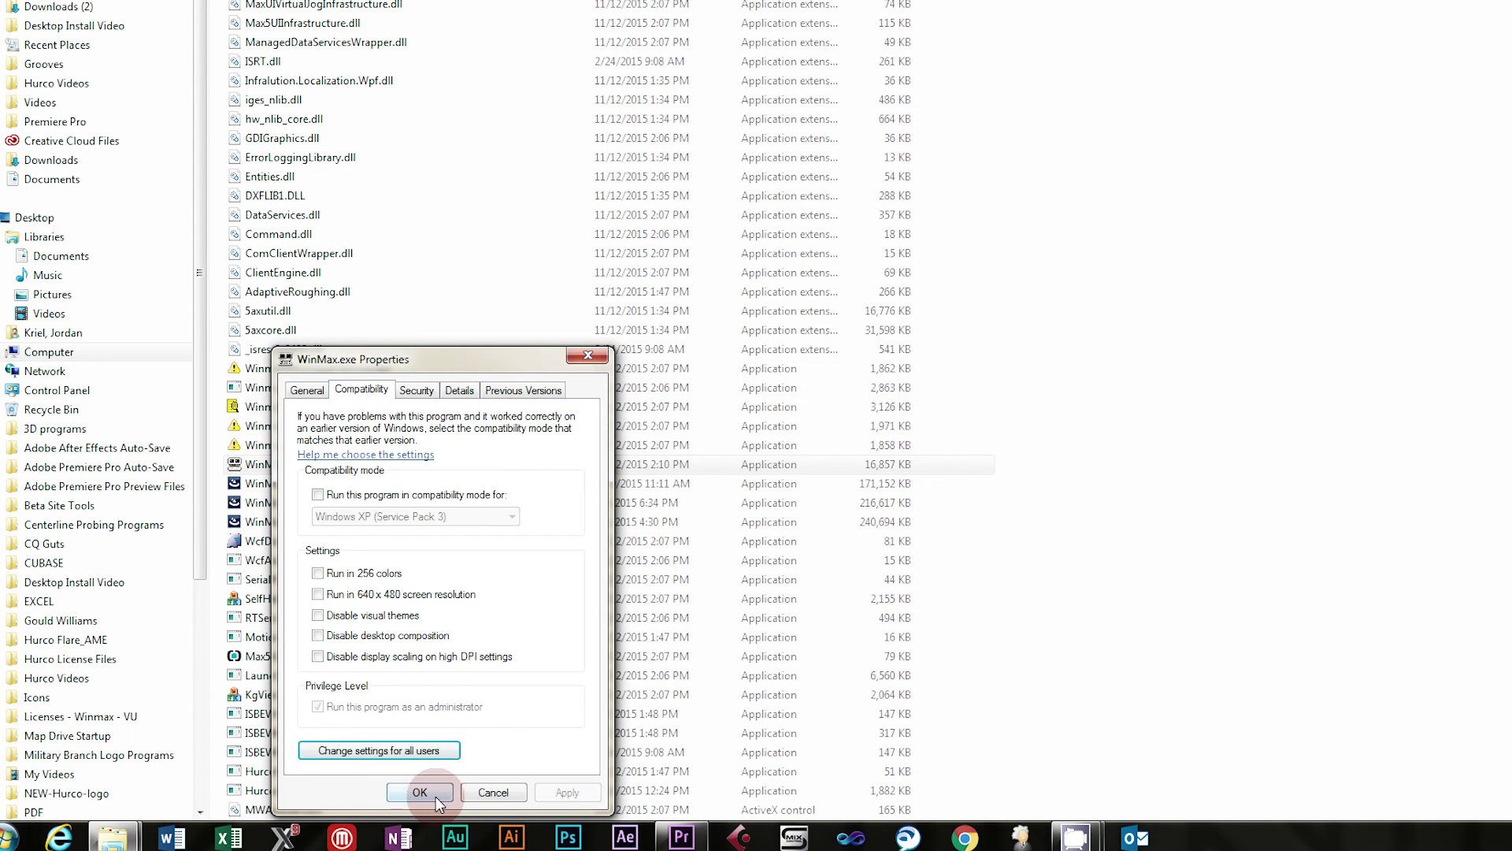
click(436, 796)
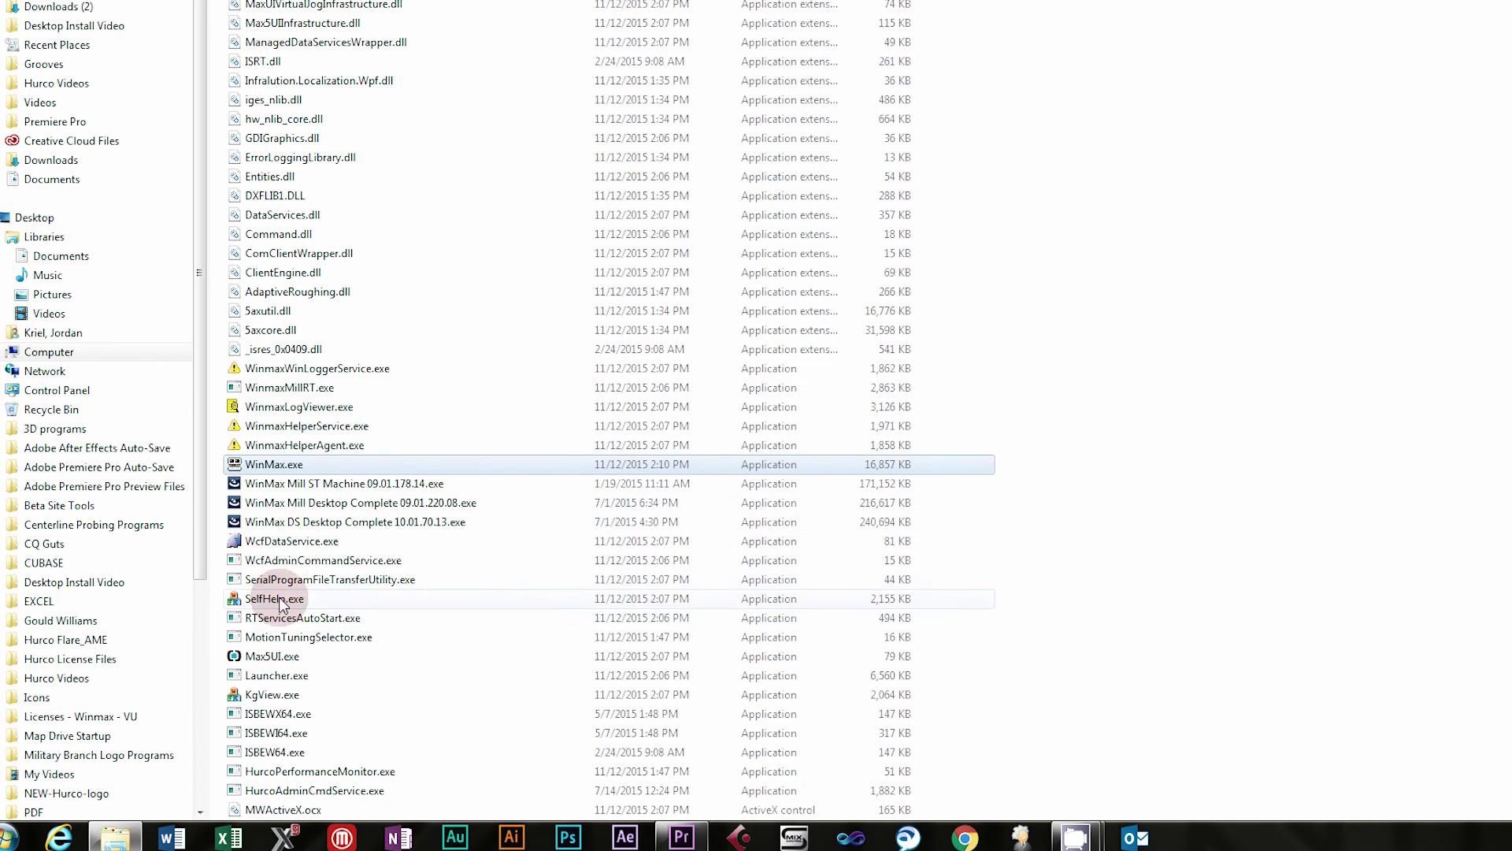
Set Max5UI.exe to run as administrator in its all-users compatibility settings
right_click(282, 654)
click(315, 638)
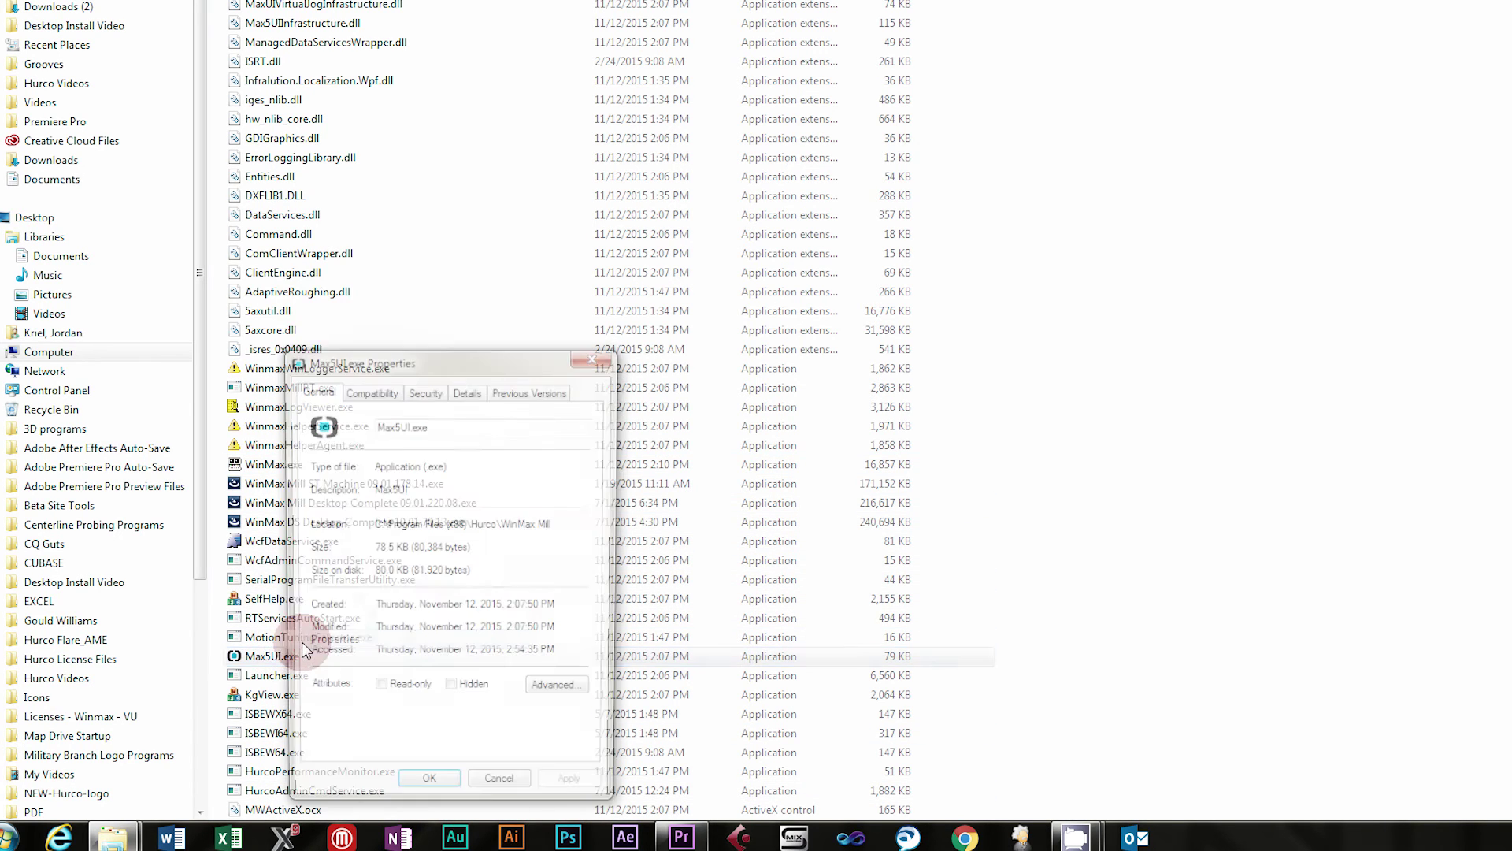
click(367, 390)
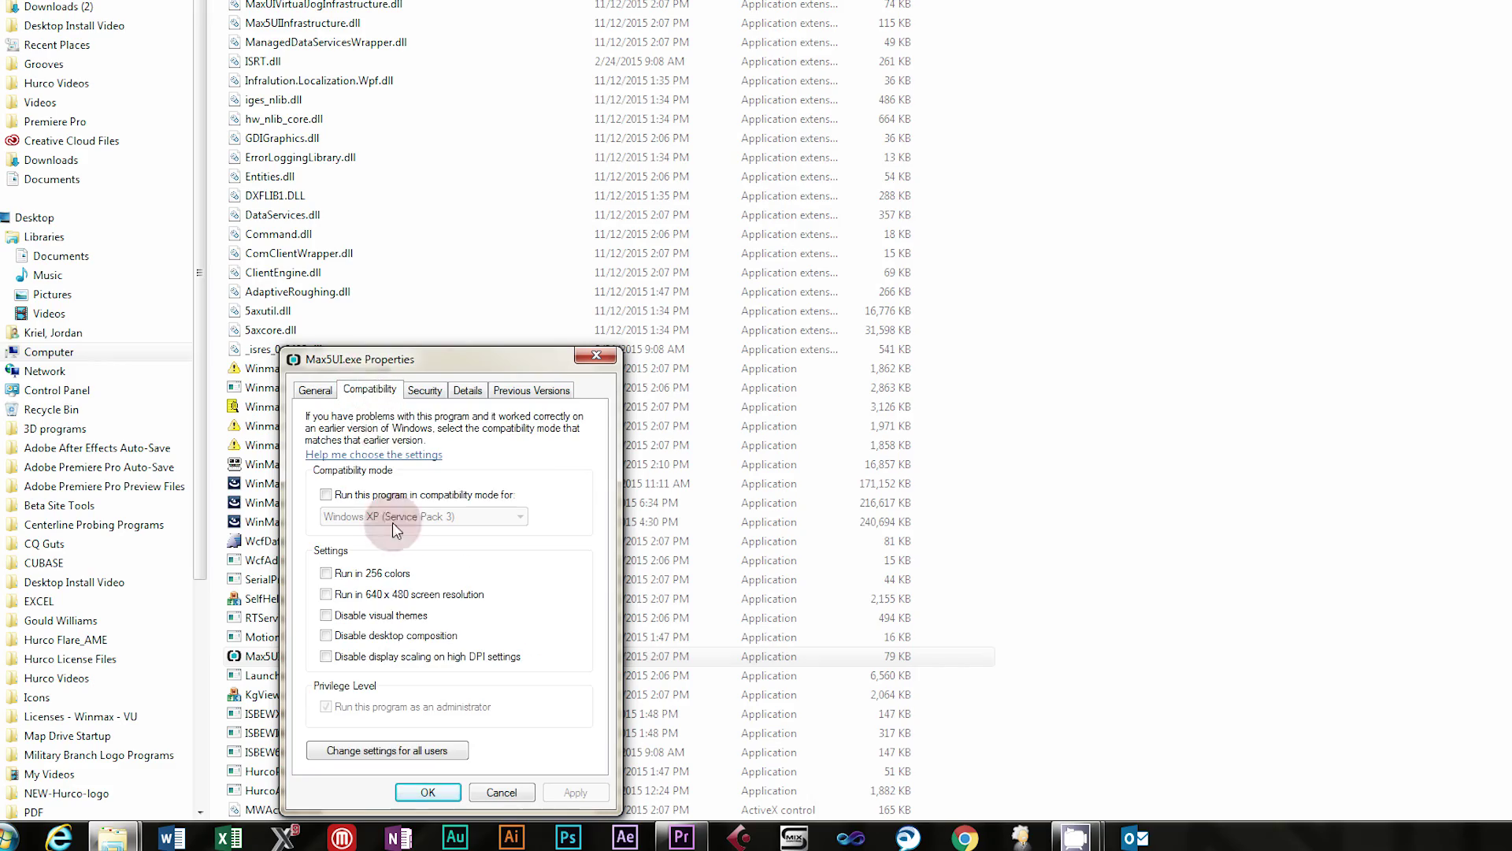
click(370, 750)
click(455, 792)
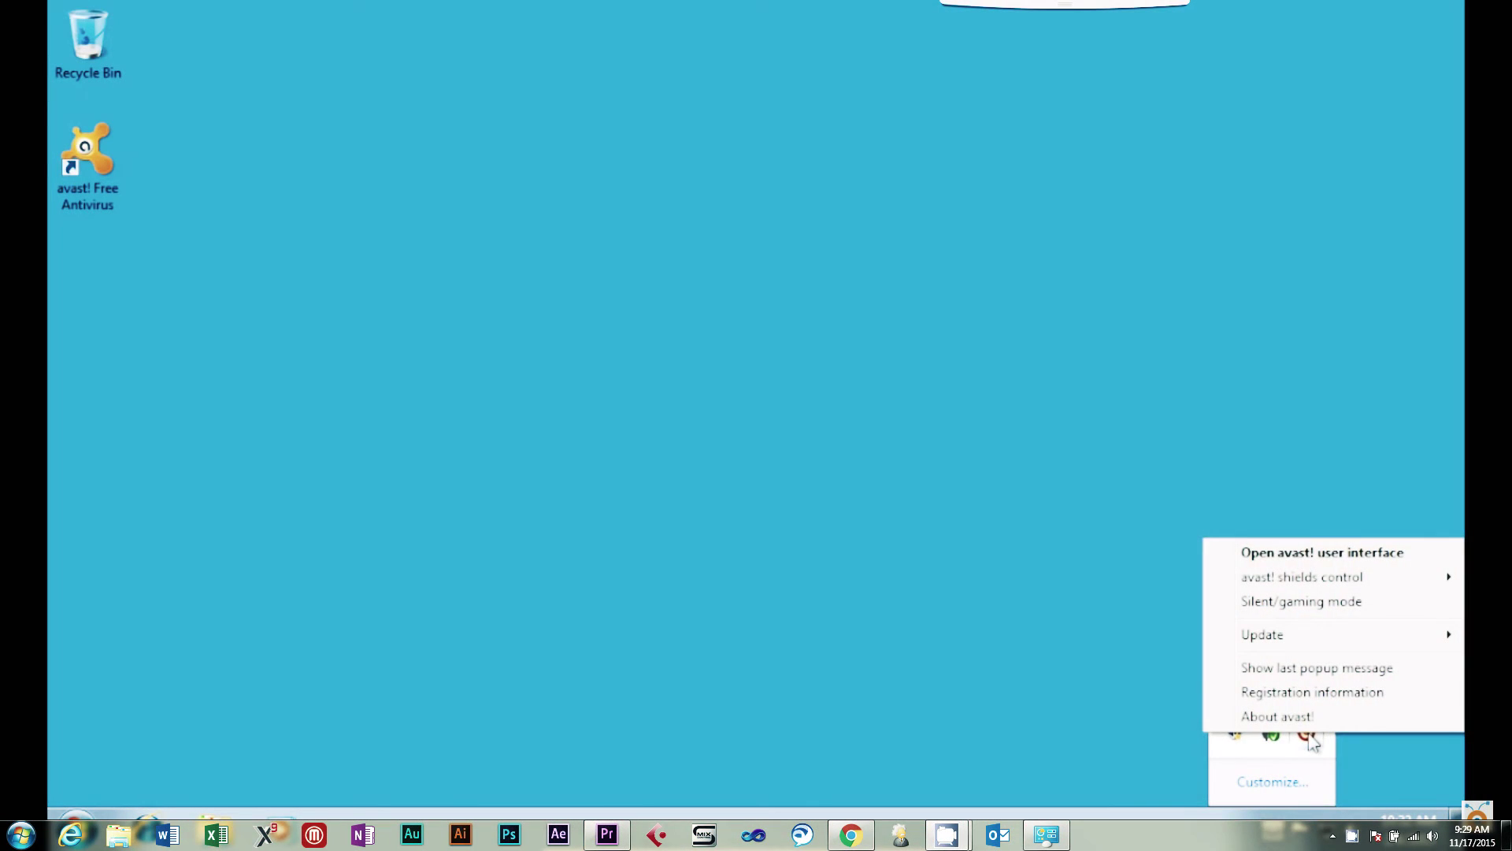
Disable all avast shields for 1 hour and confirm the stop
mouse_move(1305, 588)
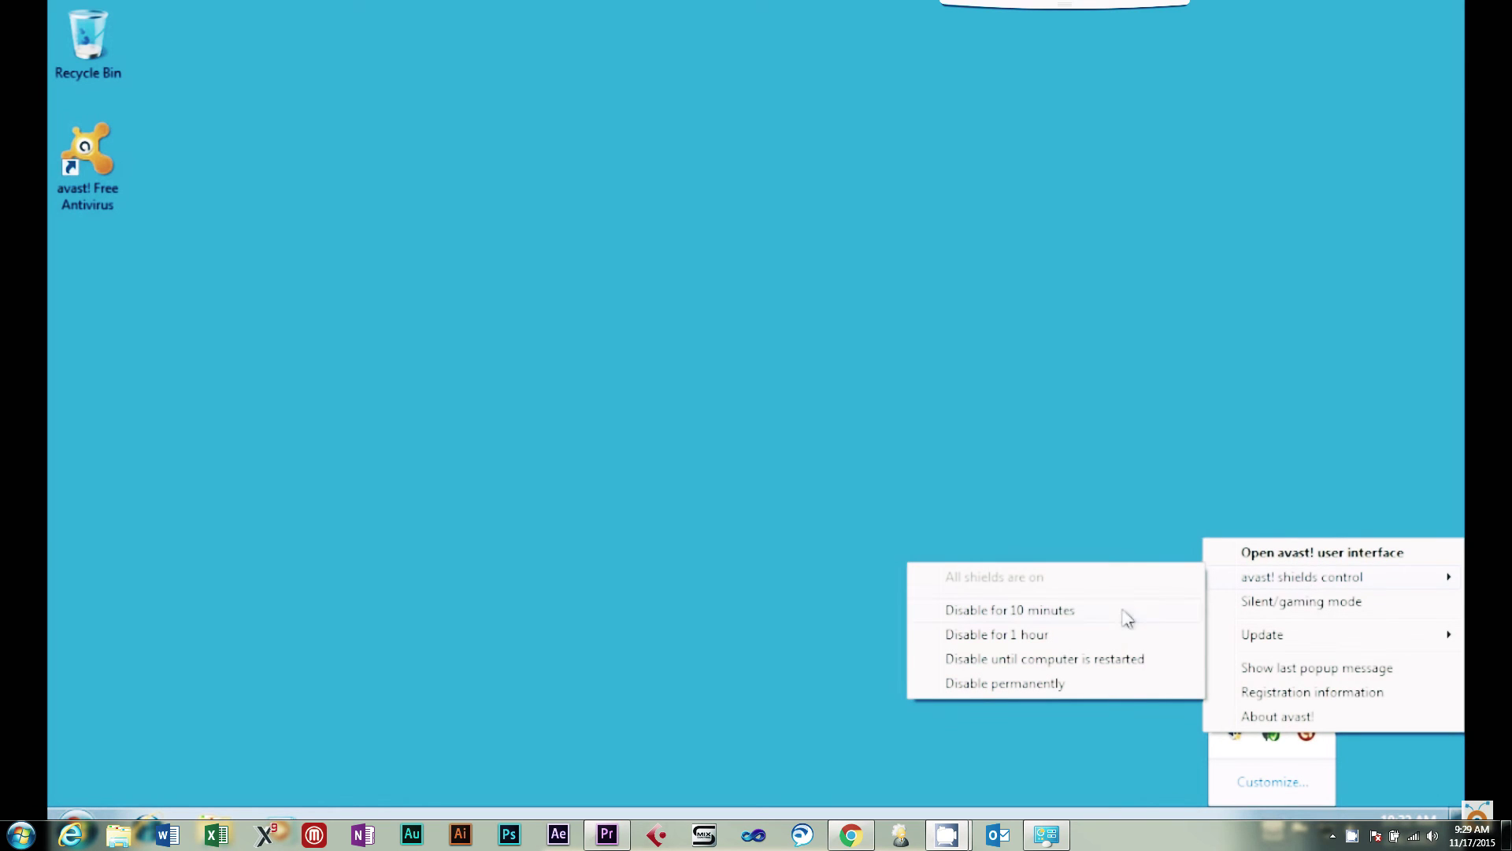
click(1074, 640)
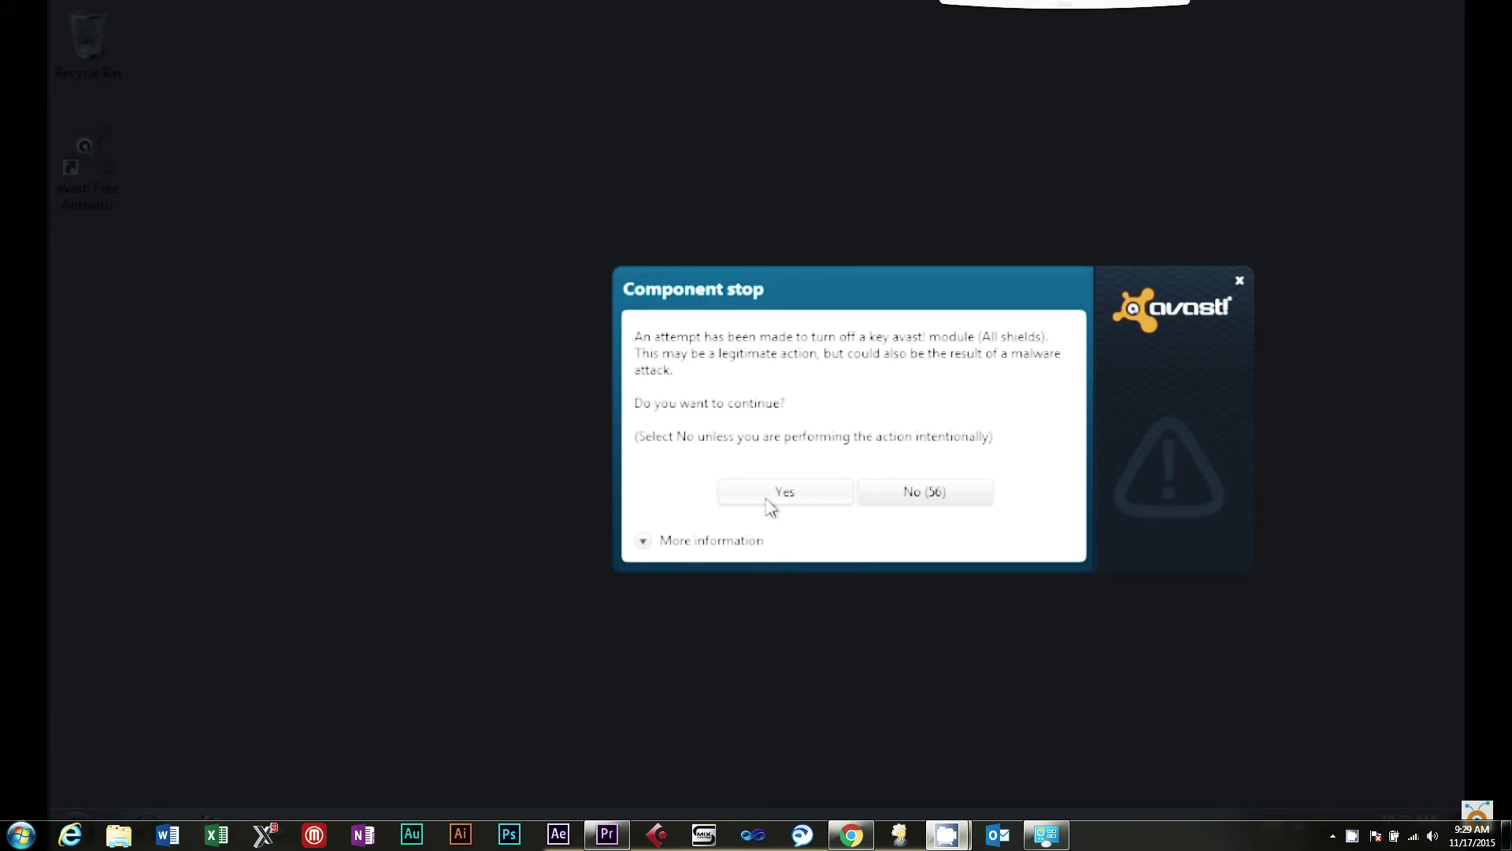
click(785, 492)
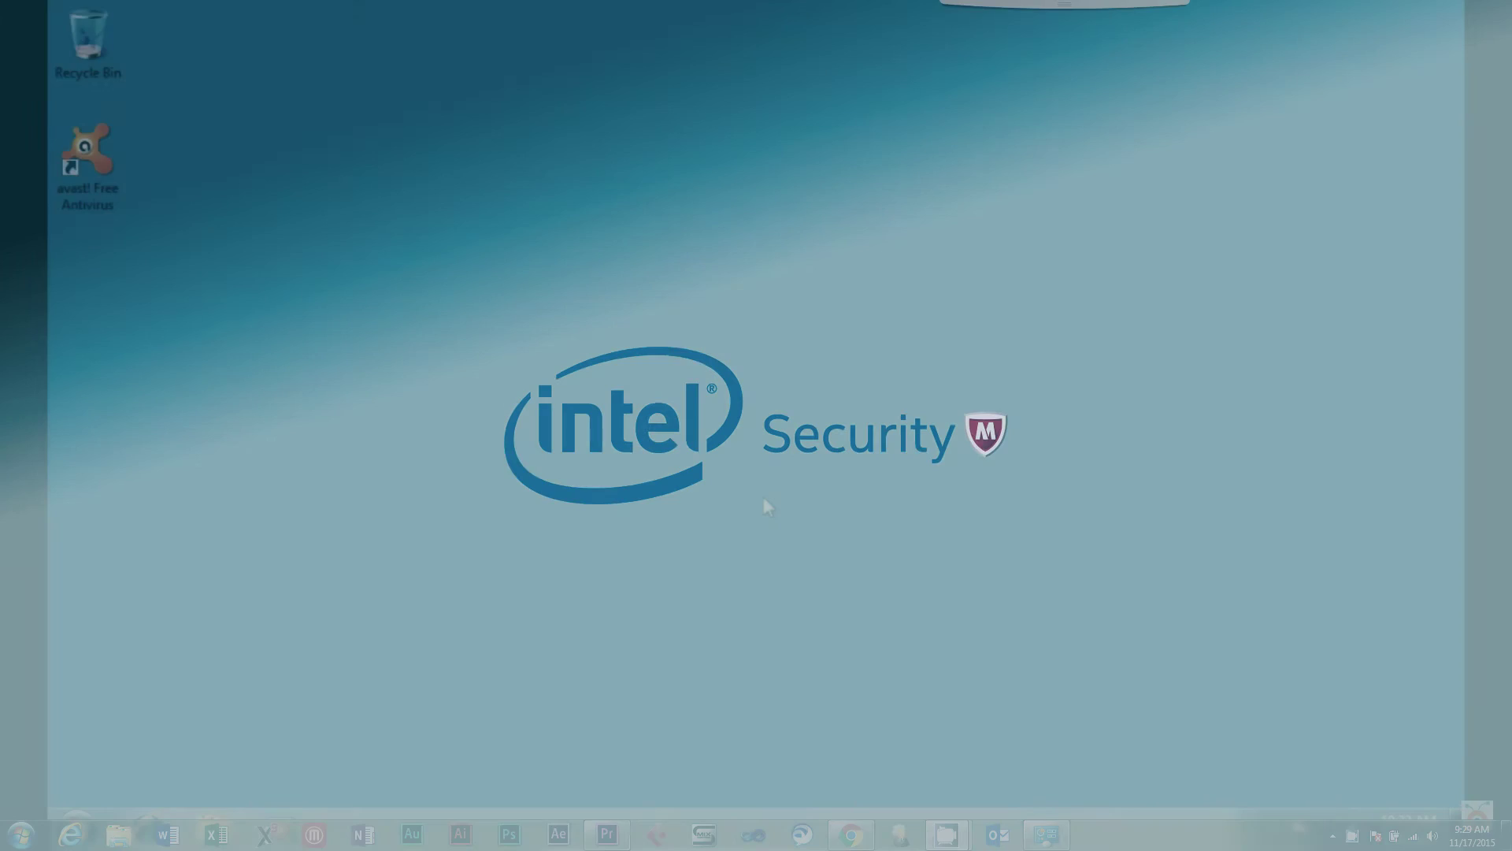